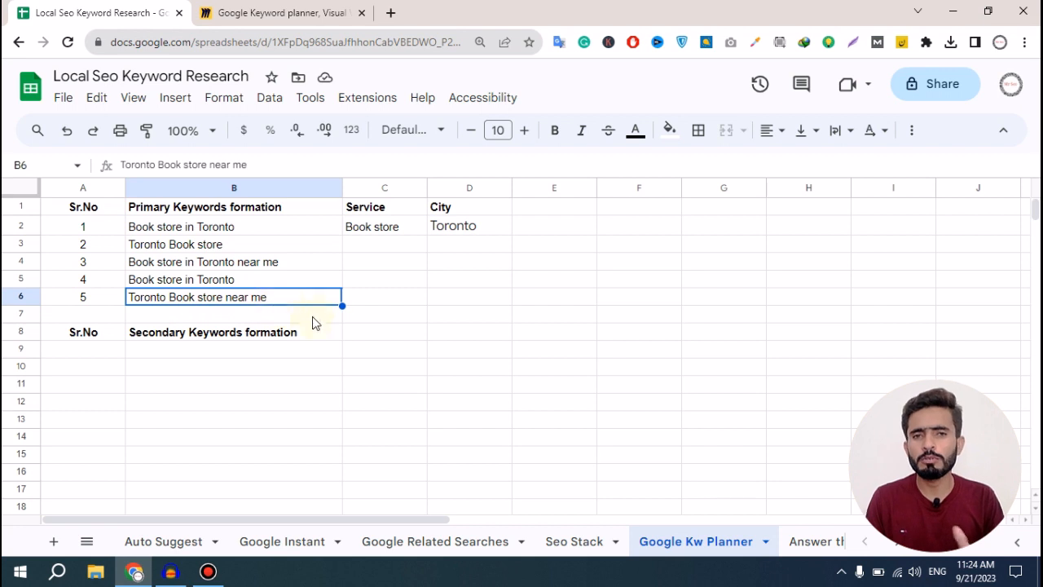
click(305, 230)
click(310, 281)
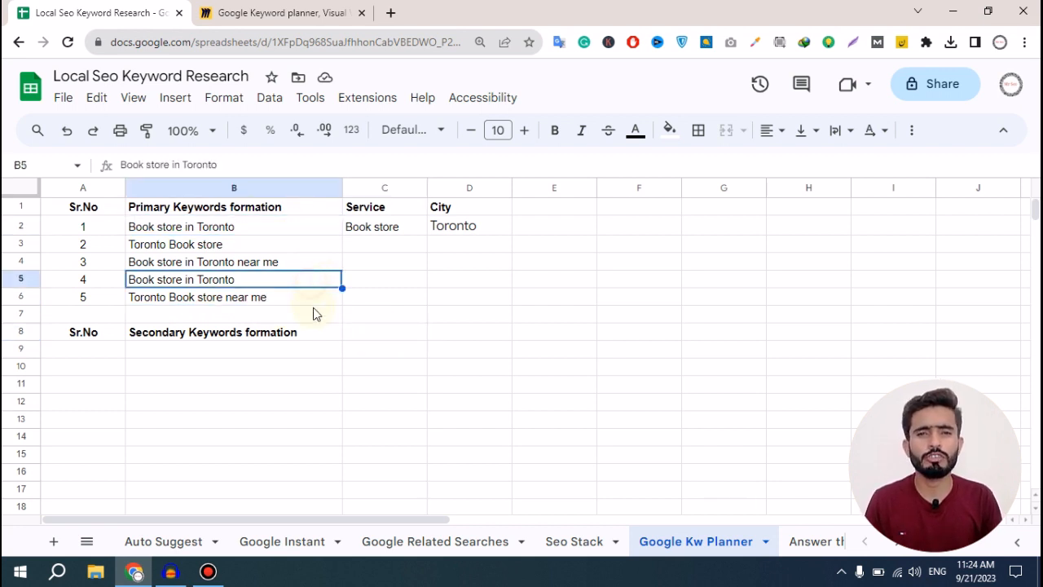
click(314, 314)
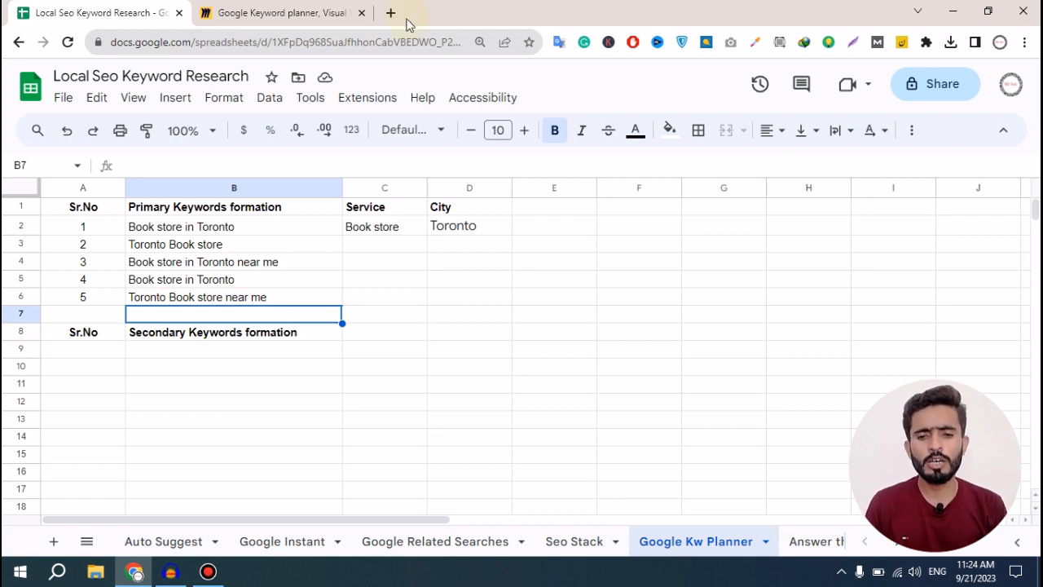
- Search Google for "google keyword planner" in a new browser tab and open the Google Ads Keyword Planner result
click(390, 13)
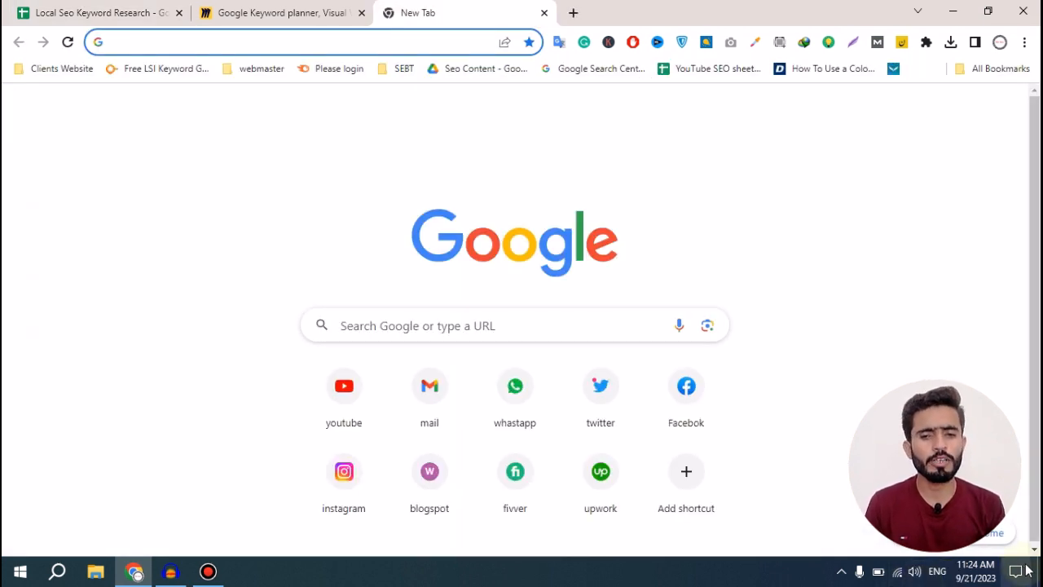
text(google keyword planner)
key(Return)
right_click(1023, 582)
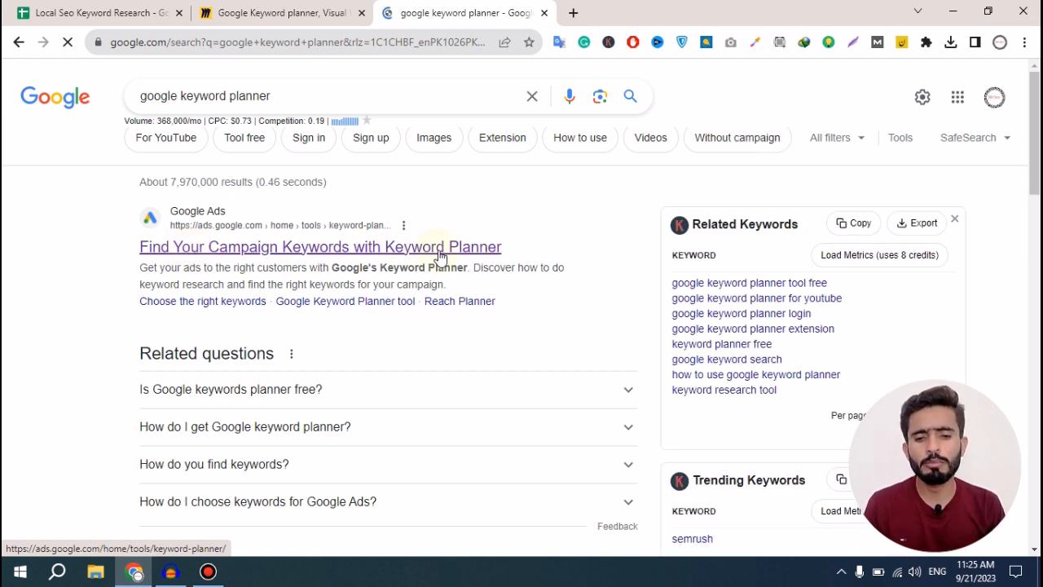
click(390, 252)
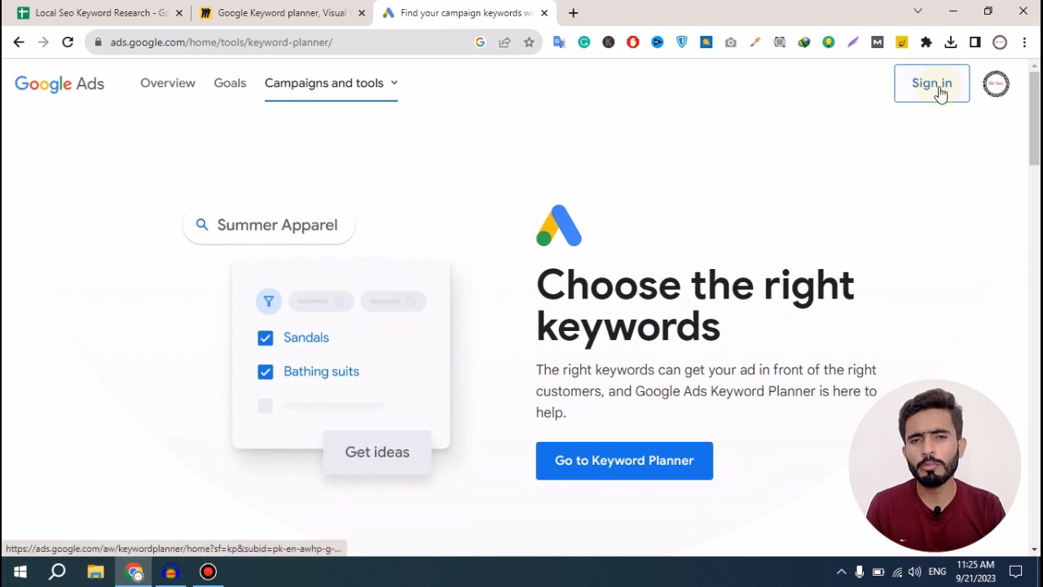
- Go to the Keyword Planner tool from its Google Ads introduction page
scroll(724, 296, down, 3)
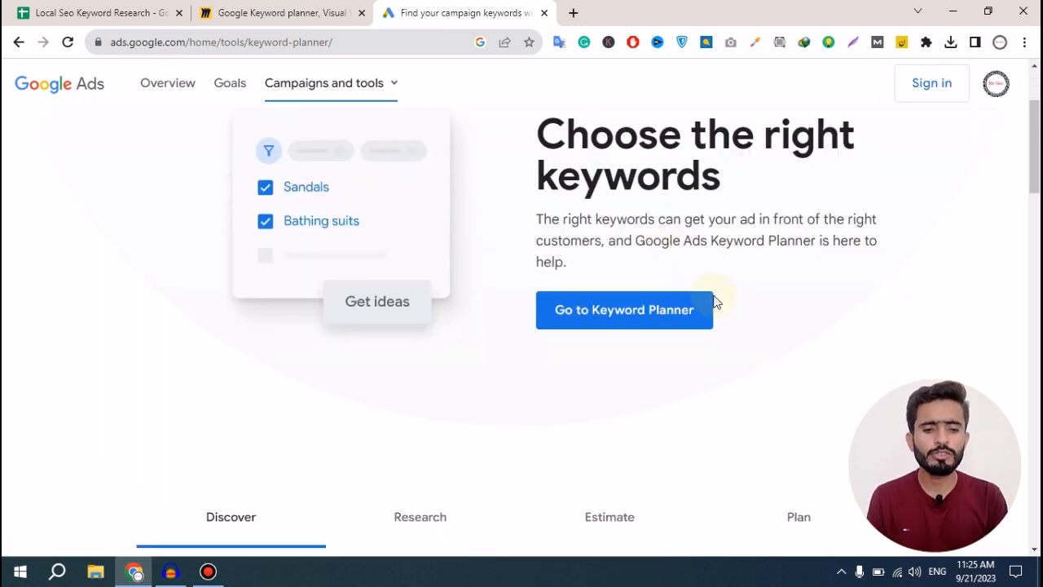
scroll(612, 285, up, 2)
click(621, 384)
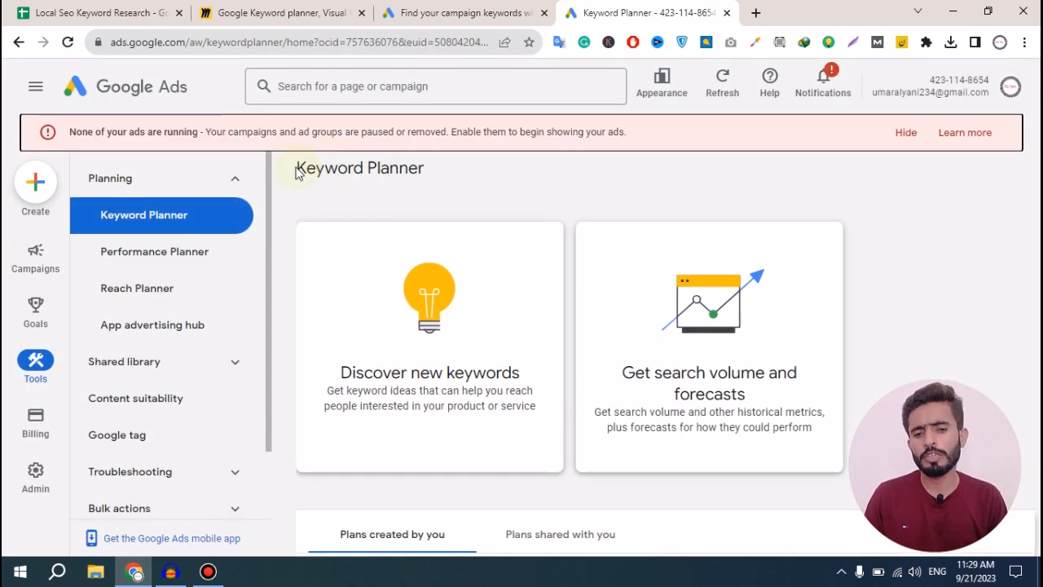
- Hide the ad and account alerts on the Keyword Planner page and collapse the Planning navigation
drag(298, 169, 424, 170)
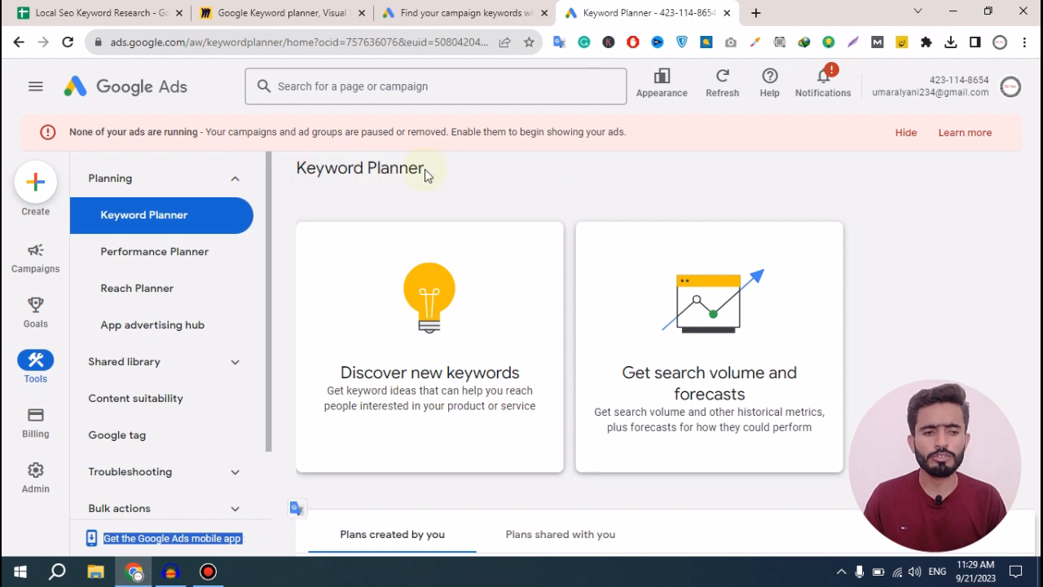
click(904, 132)
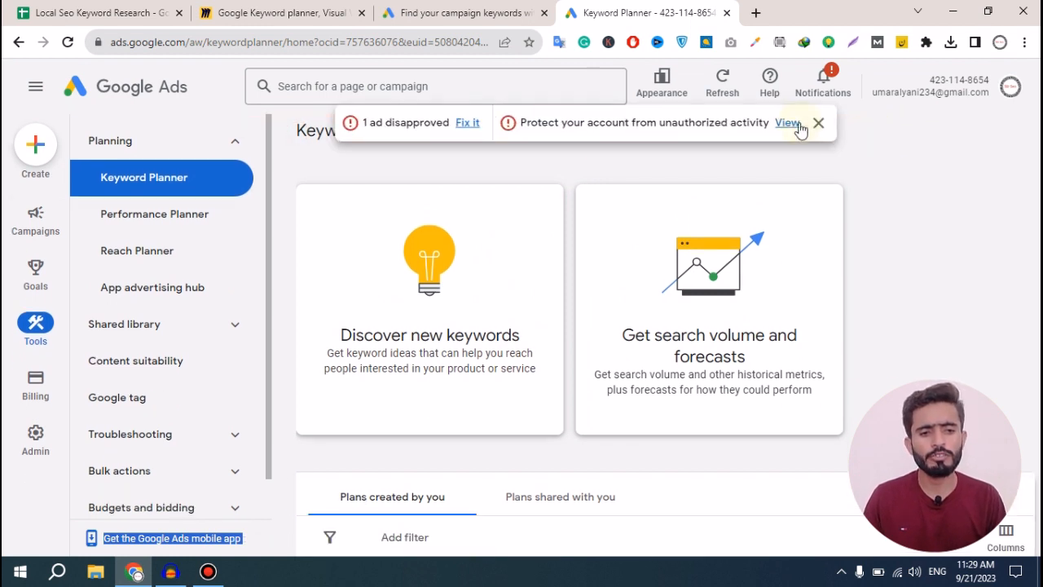
click(819, 124)
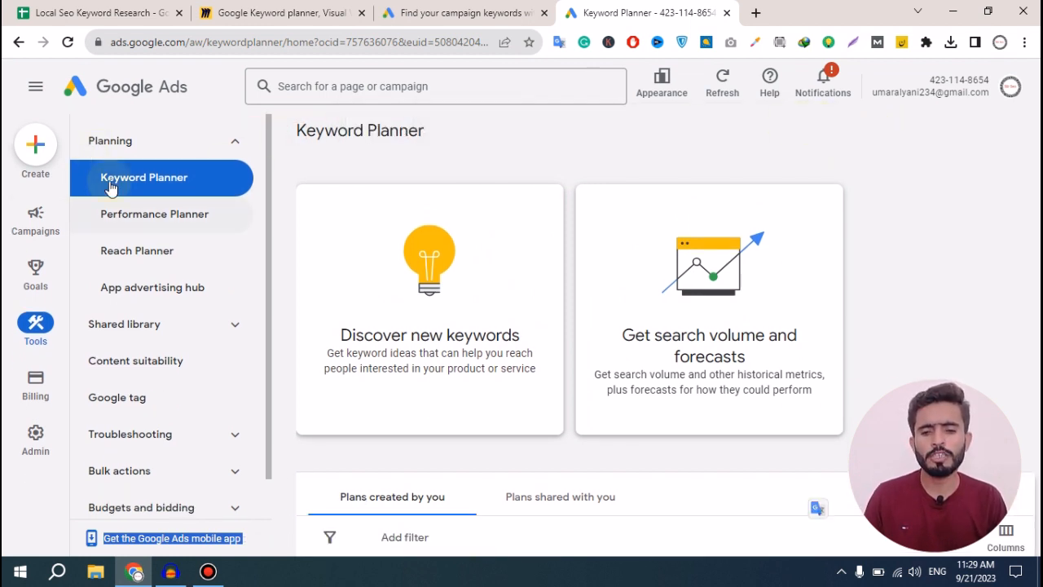
click(35, 93)
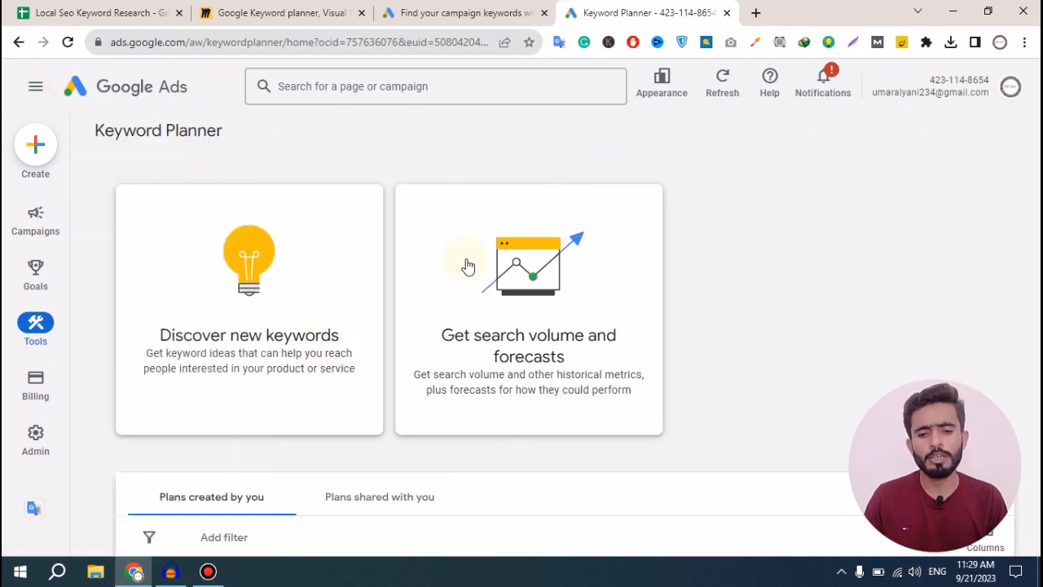
- Start Discover new keywords and check the target city in the Local Seo Keyword Research spreadsheet
click(256, 322)
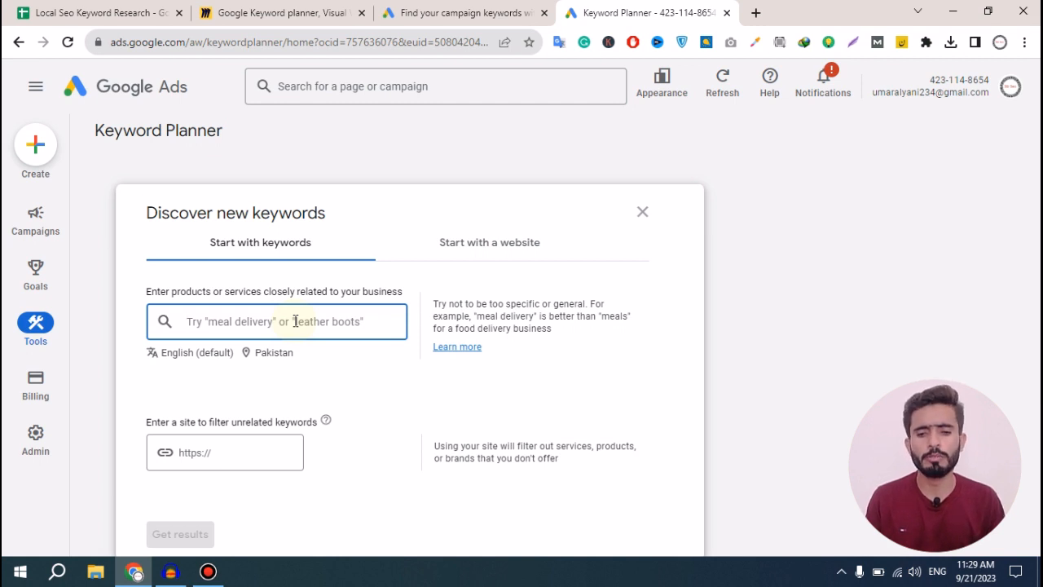
click(93, 11)
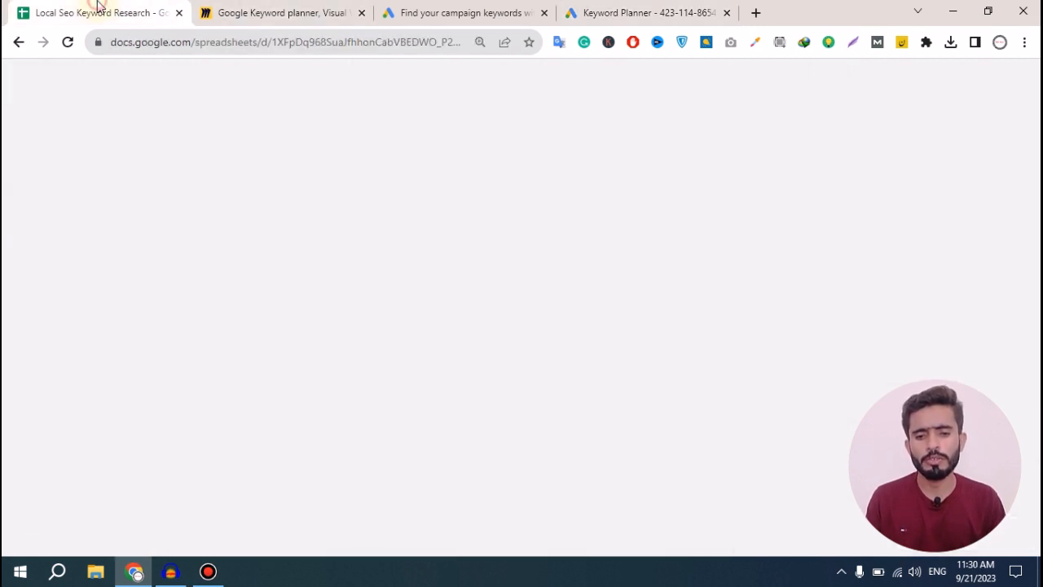
click(468, 322)
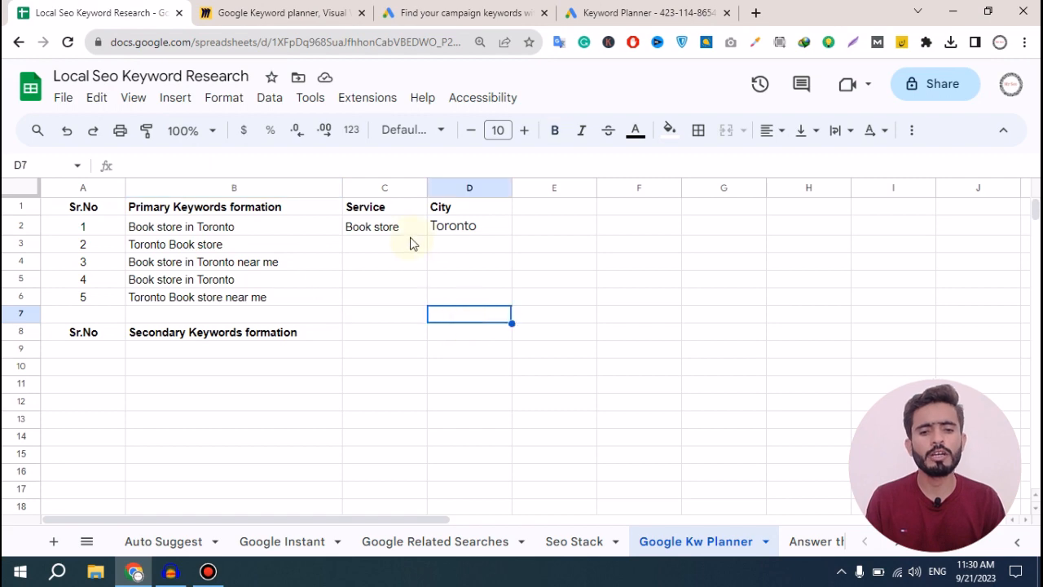
click(458, 232)
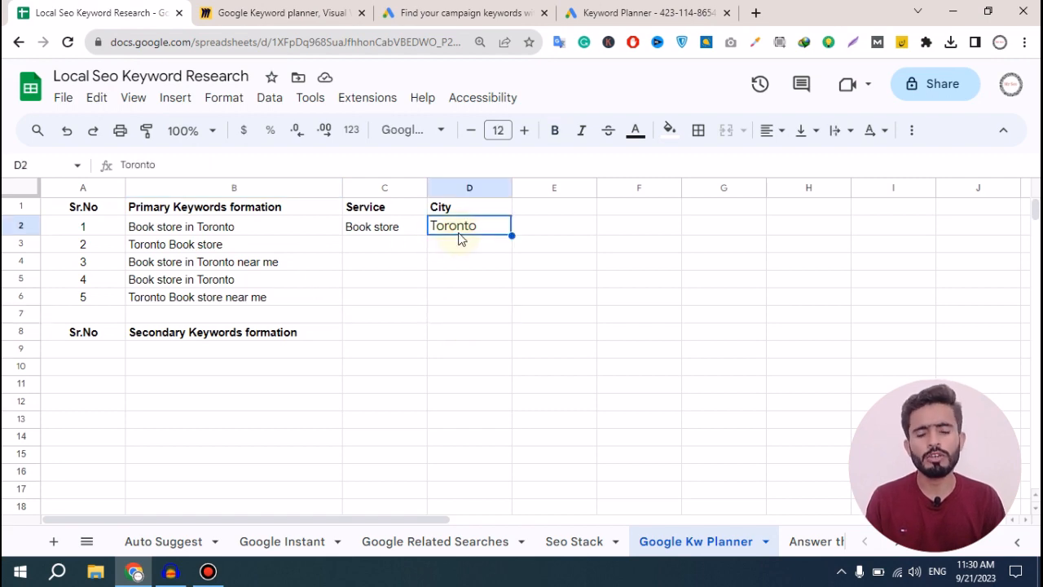
- Return to Keyword Planner, remove the targeted country and save Canada as the target location
click(599, 10)
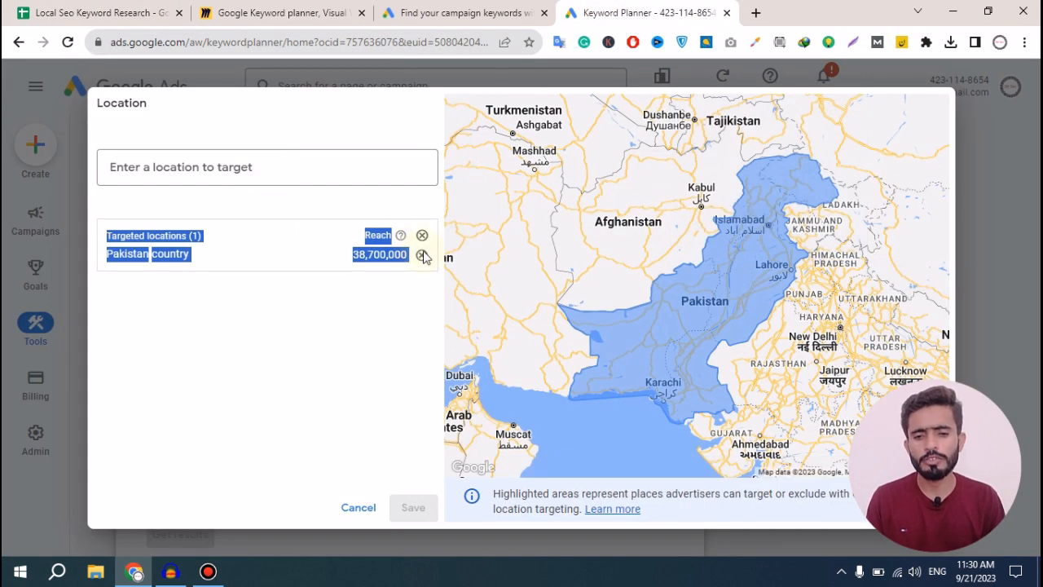
click(421, 235)
click(268, 167)
text(cana)
click(162, 220)
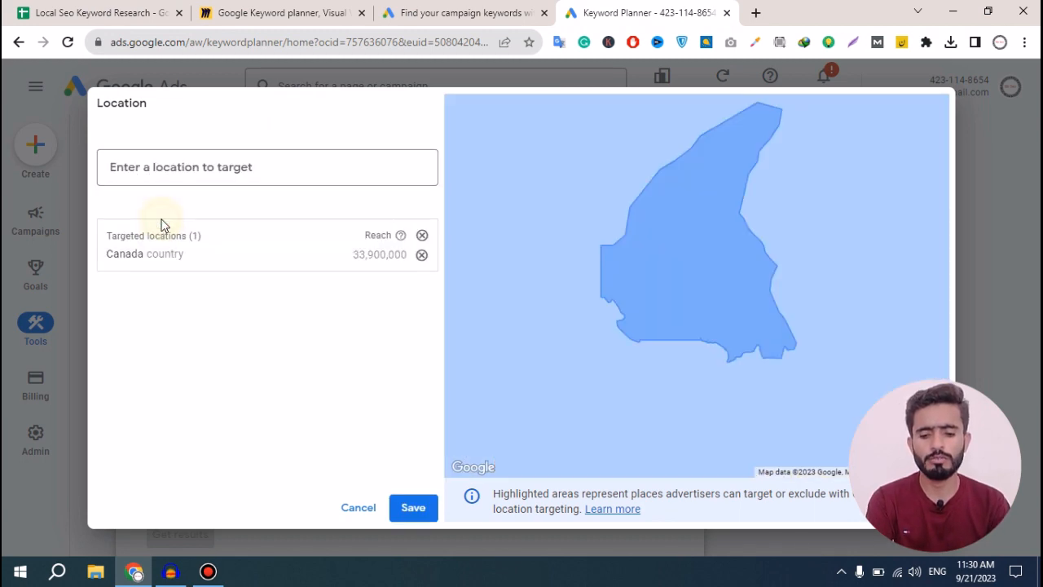
click(412, 508)
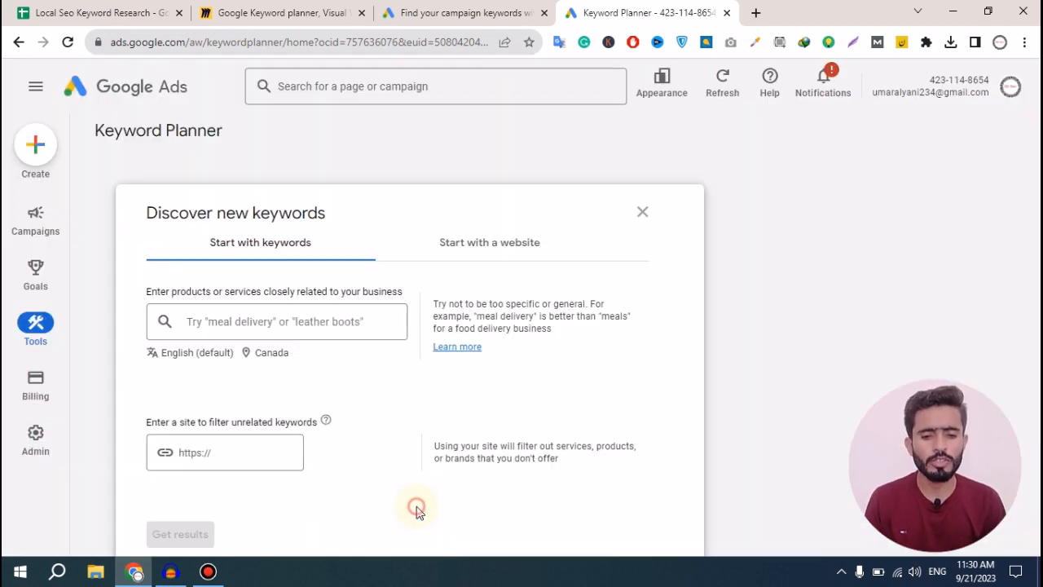
- Copy the keyword "Book store in Toronto" from cell B2 of the spreadsheet into Keyword Planner's products or services search
click(259, 322)
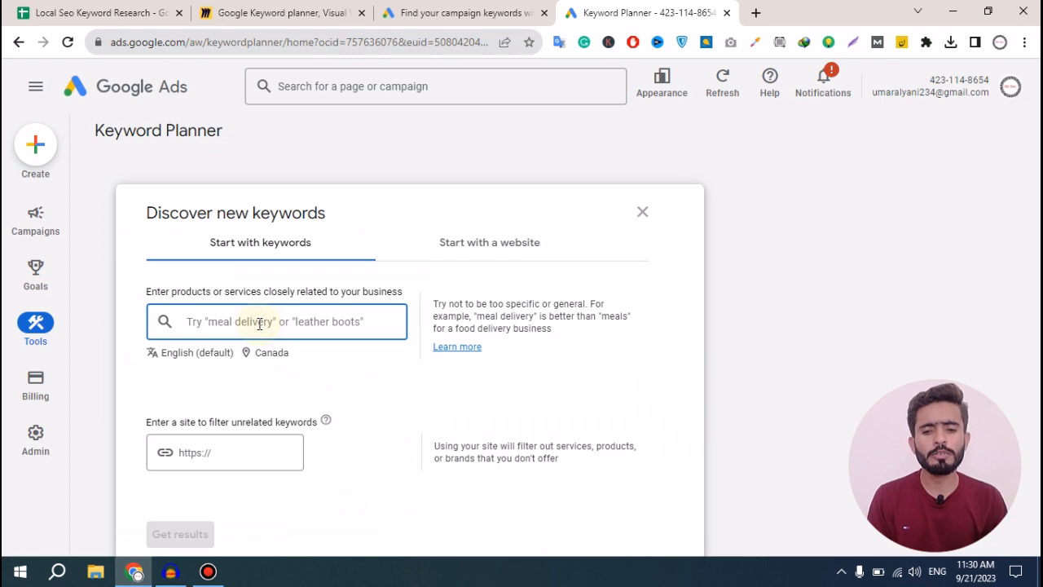
key(ctrl+1)
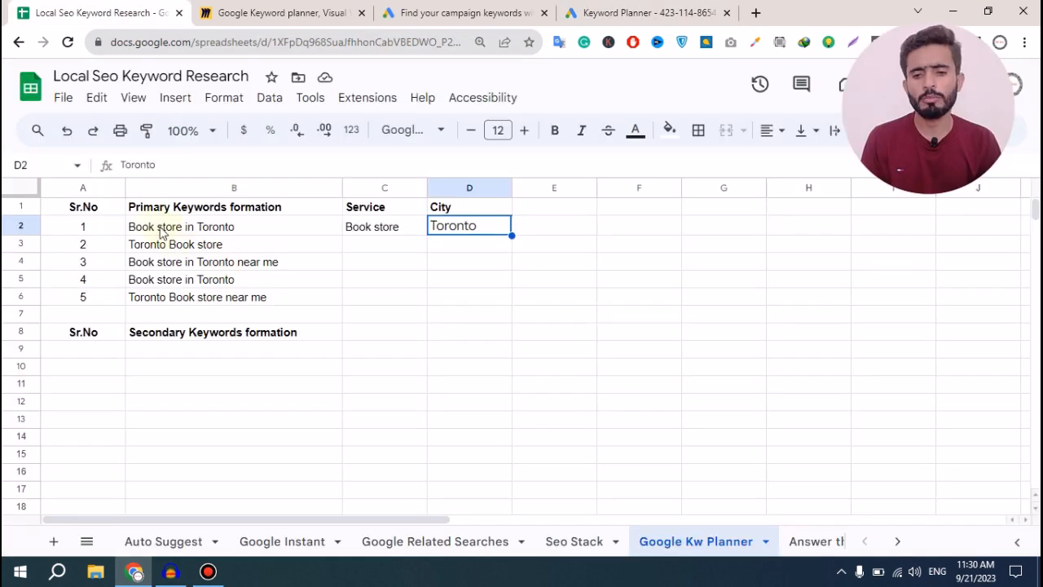
click(158, 228)
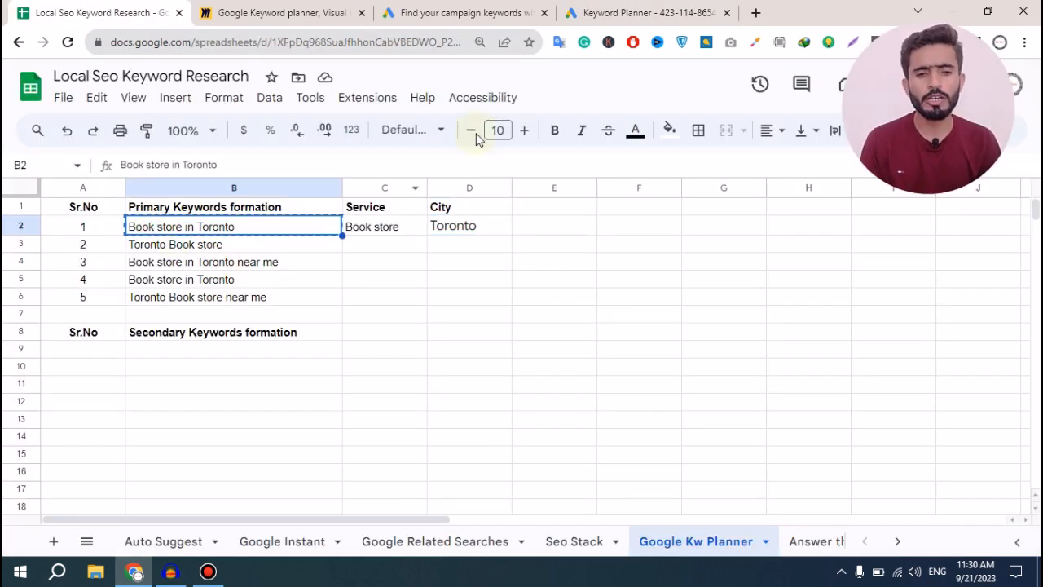
key(ctrl+4)
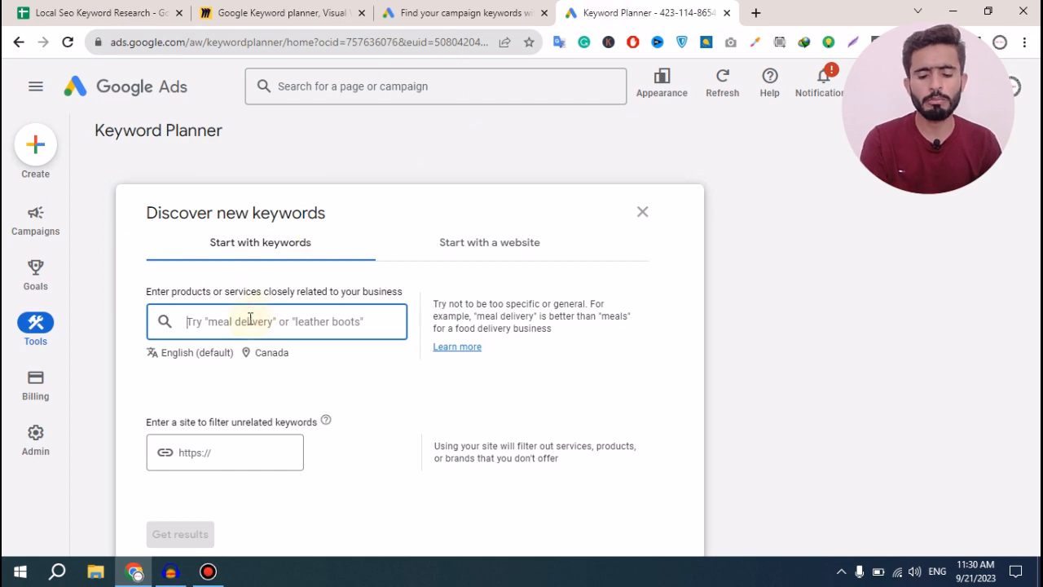
text(Book store in Toronto)
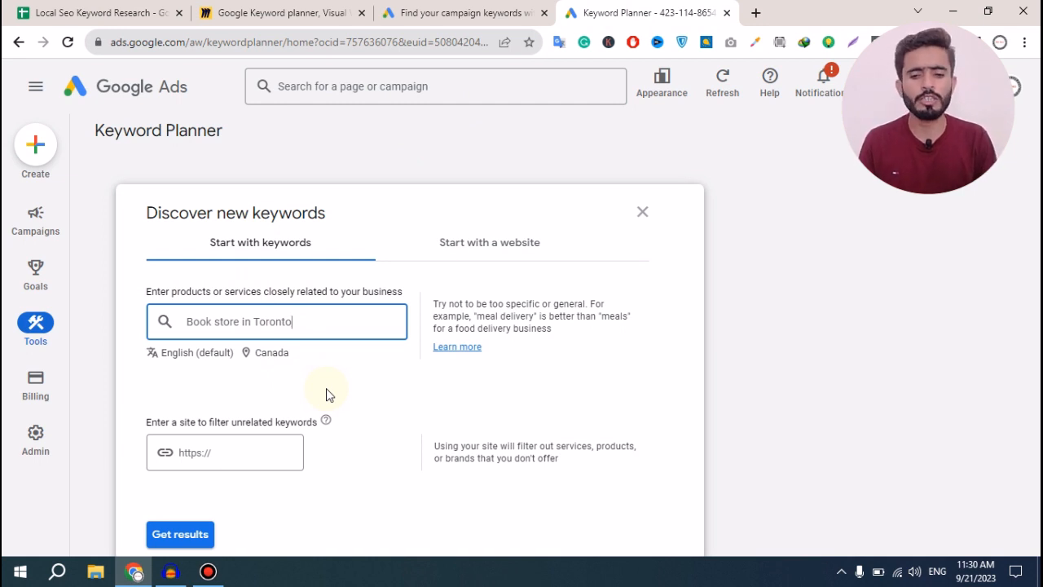
- Get the keyword ideas for the entered phrase and close the Refine keywords options
drag(296, 321, 251, 321)
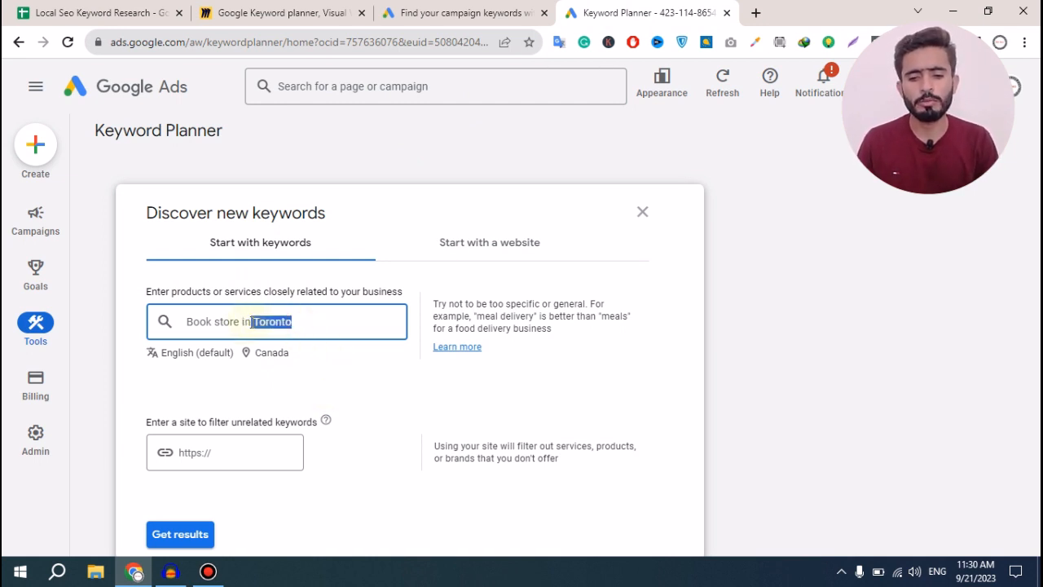
click(185, 536)
scroll(326, 383, down, 2)
click(178, 410)
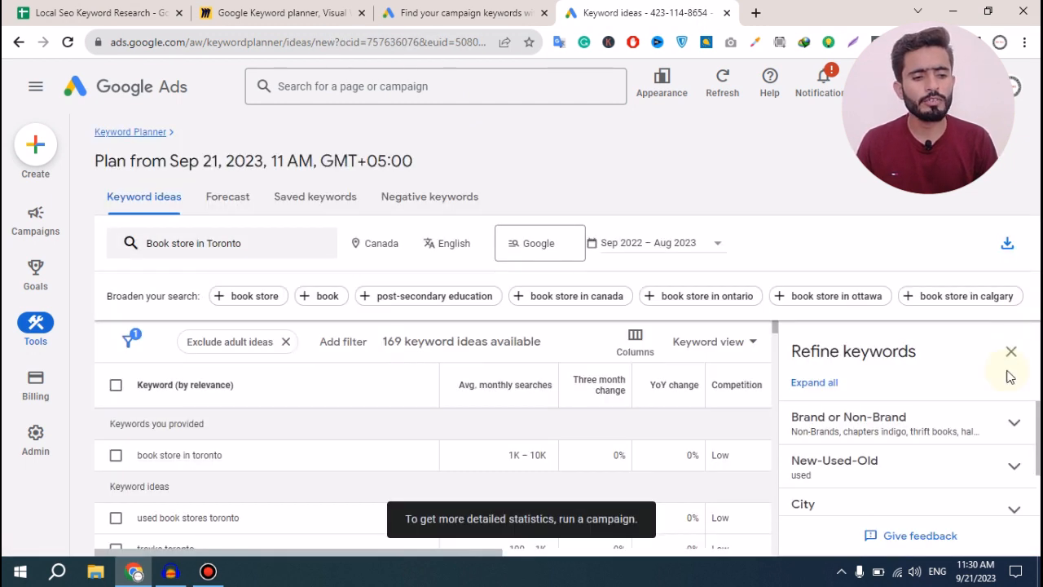
click(1010, 353)
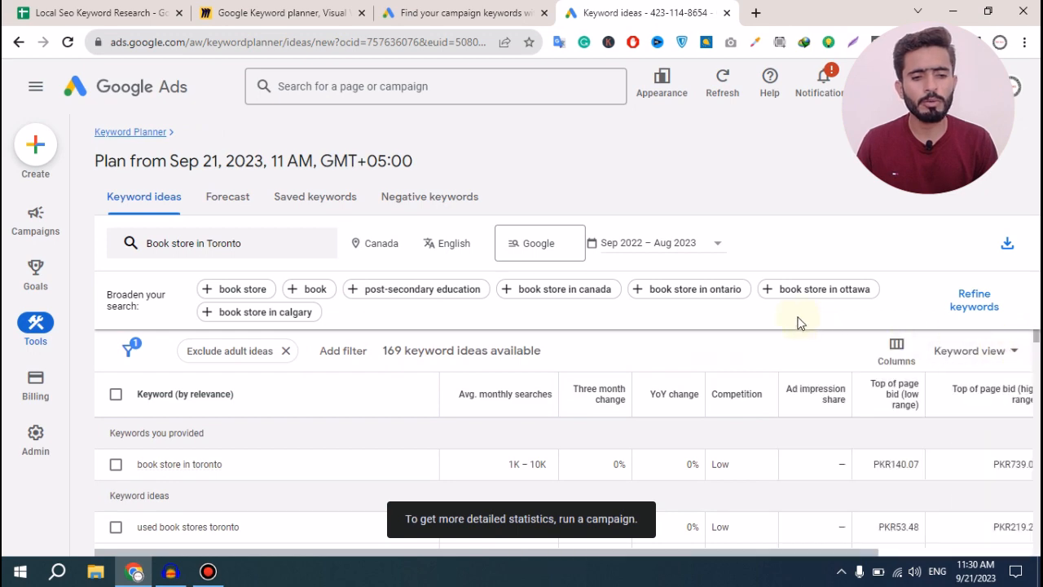
- Examine the full list of keyword ideas, including the total number of results and the rows shown per page
scroll(641, 498, down, 2)
scroll(489, 496, down, 10)
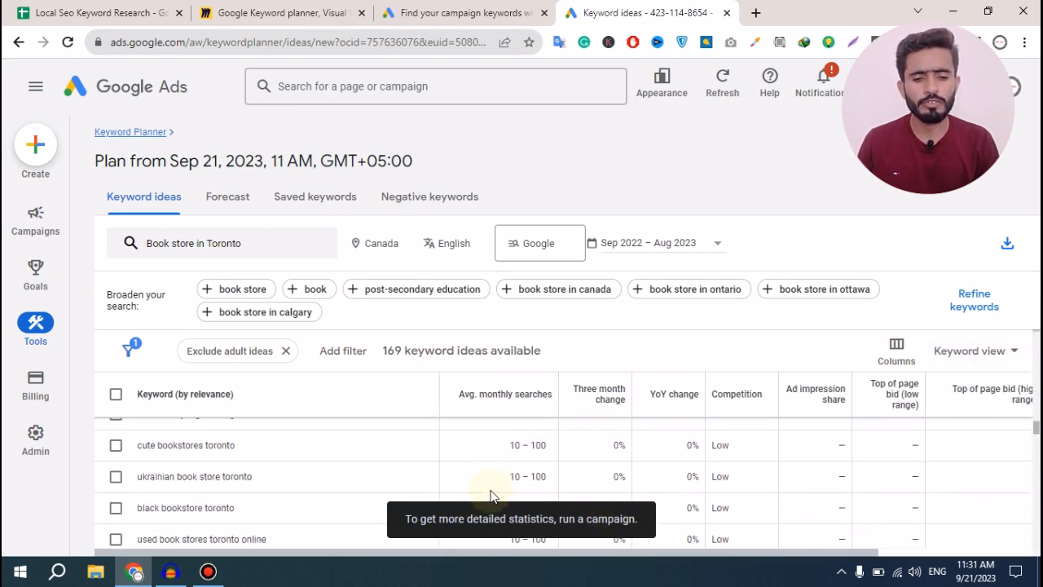
scroll(491, 495, down, 10)
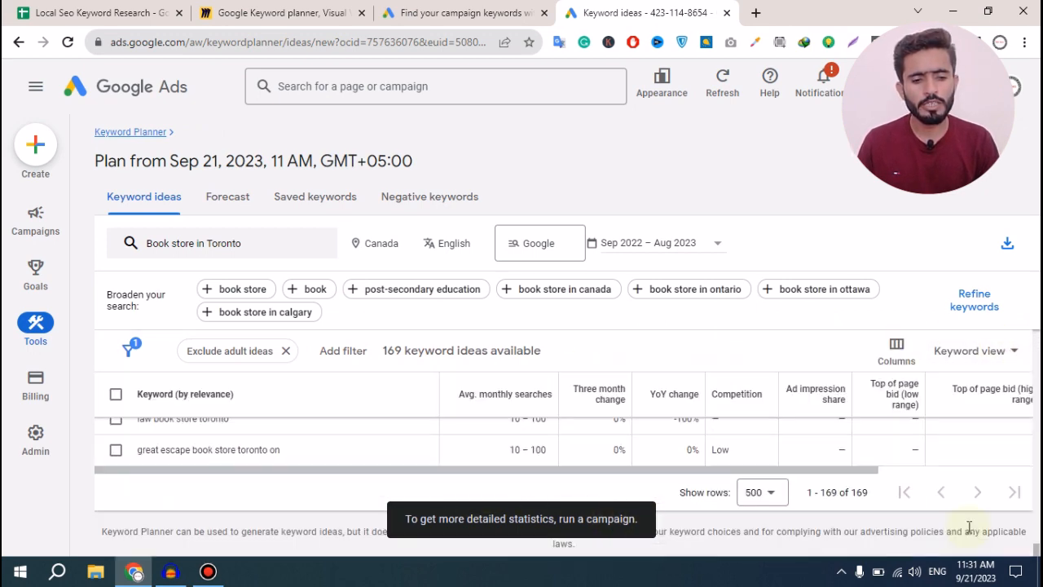
double_click(857, 492)
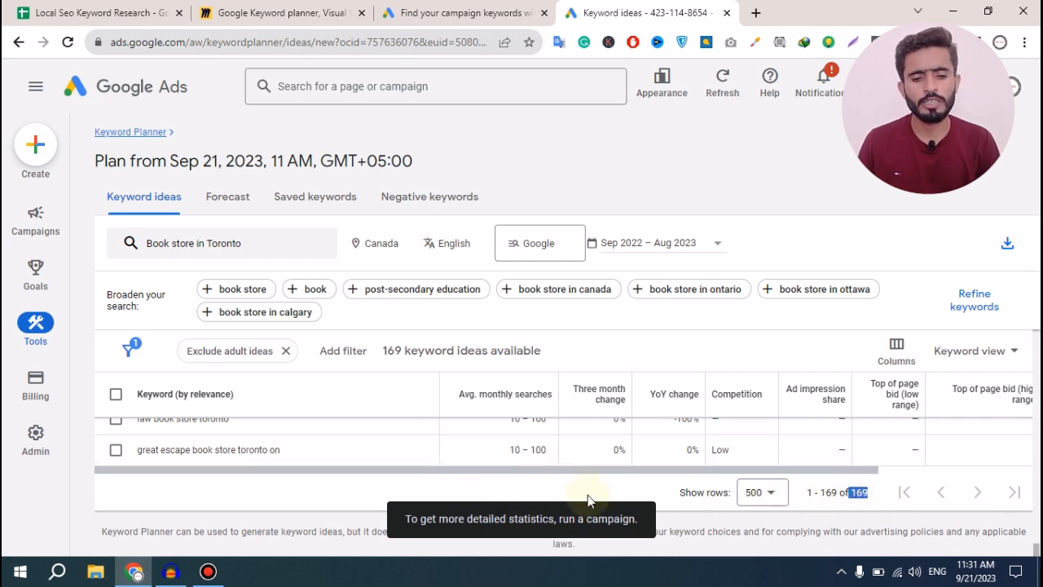
click(766, 494)
click(765, 482)
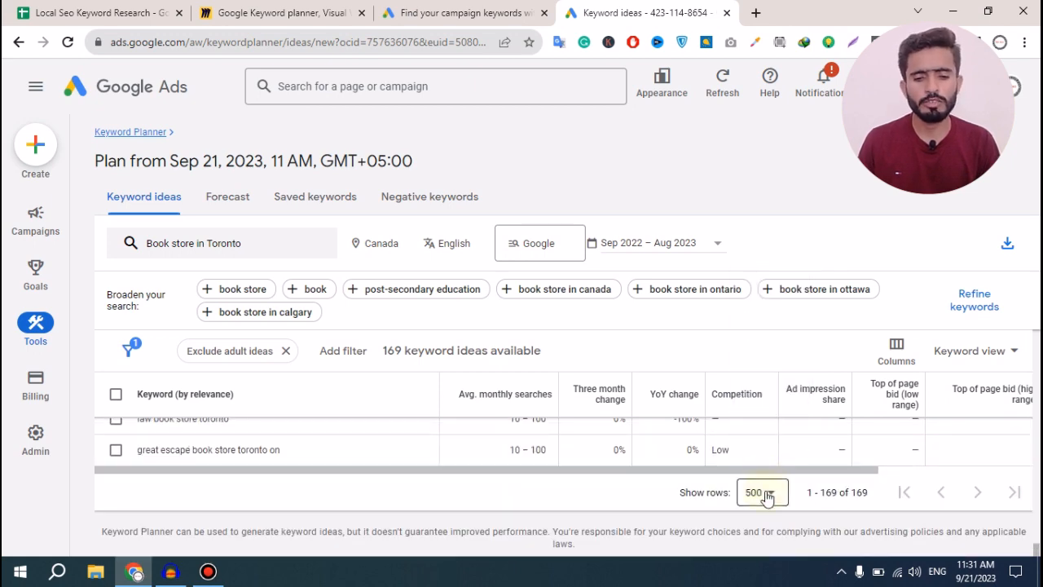
scroll(538, 455, up, 7)
scroll(503, 486, up, 10)
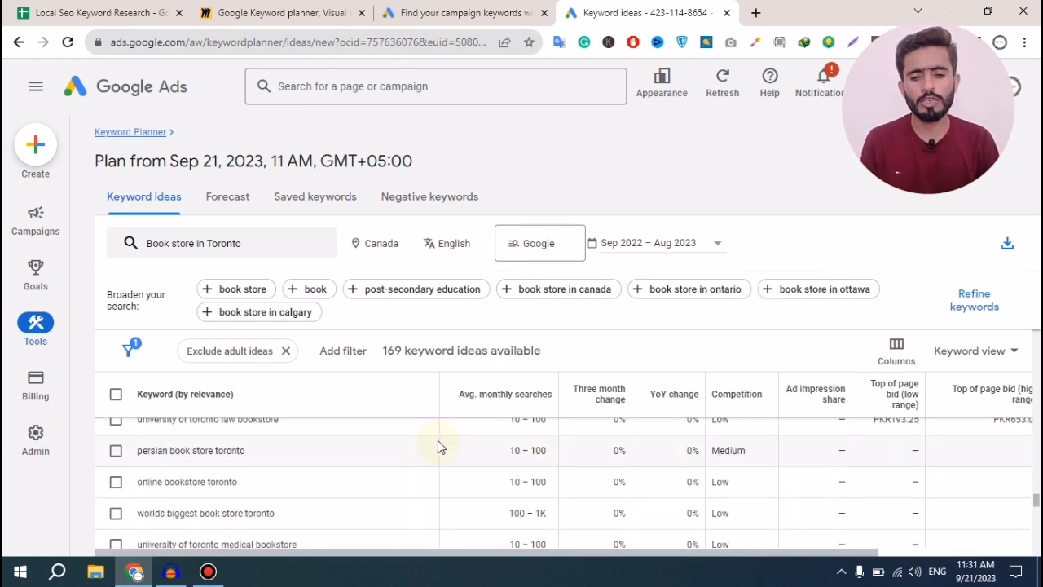
scroll(469, 480, up, 2)
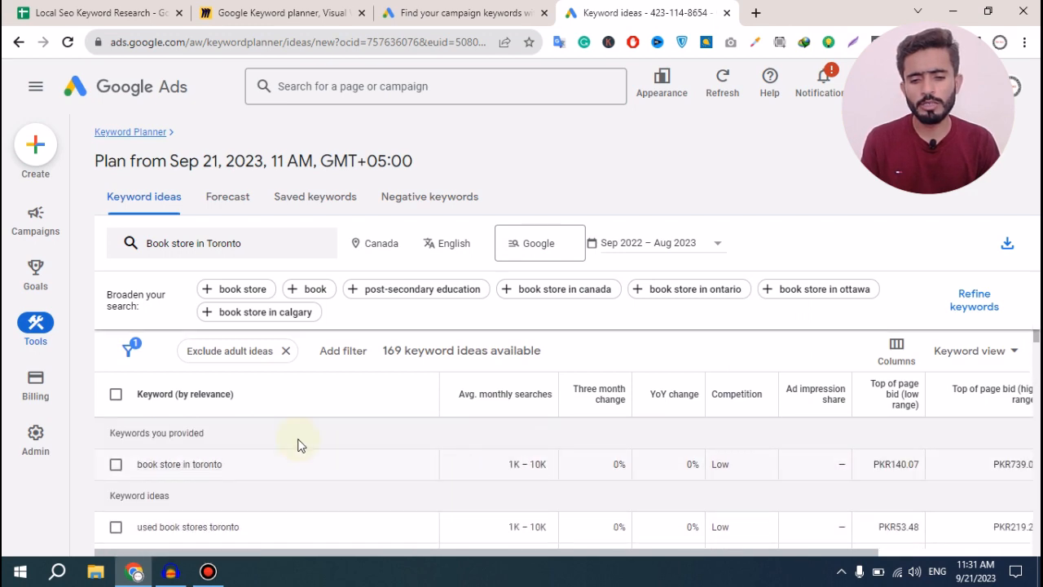
- Examine the average monthly searches and competition of "book store in toronto" and the related keyword ideas
drag(504, 471, 530, 466)
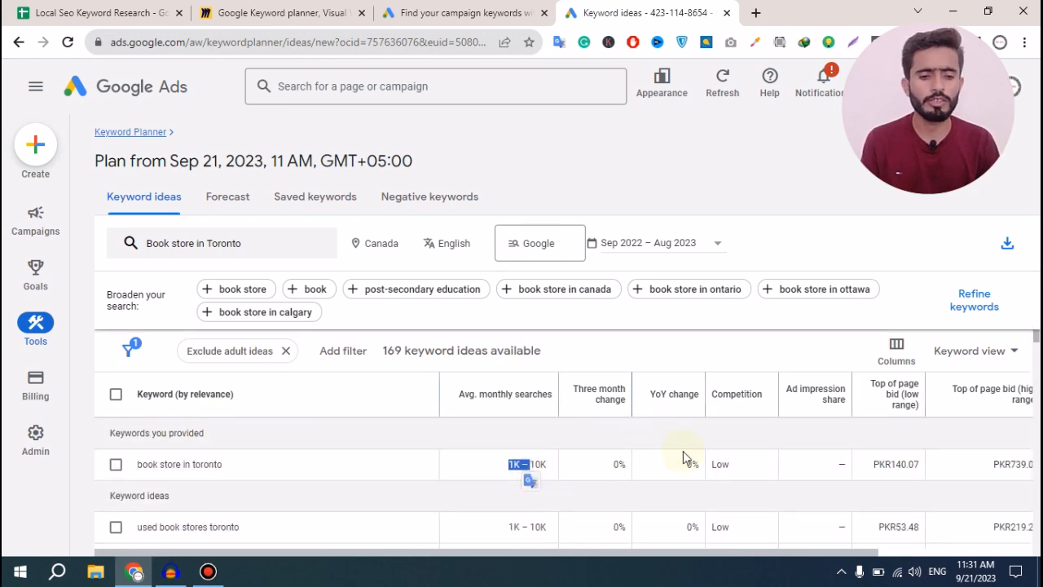
click(741, 464)
double_click(722, 464)
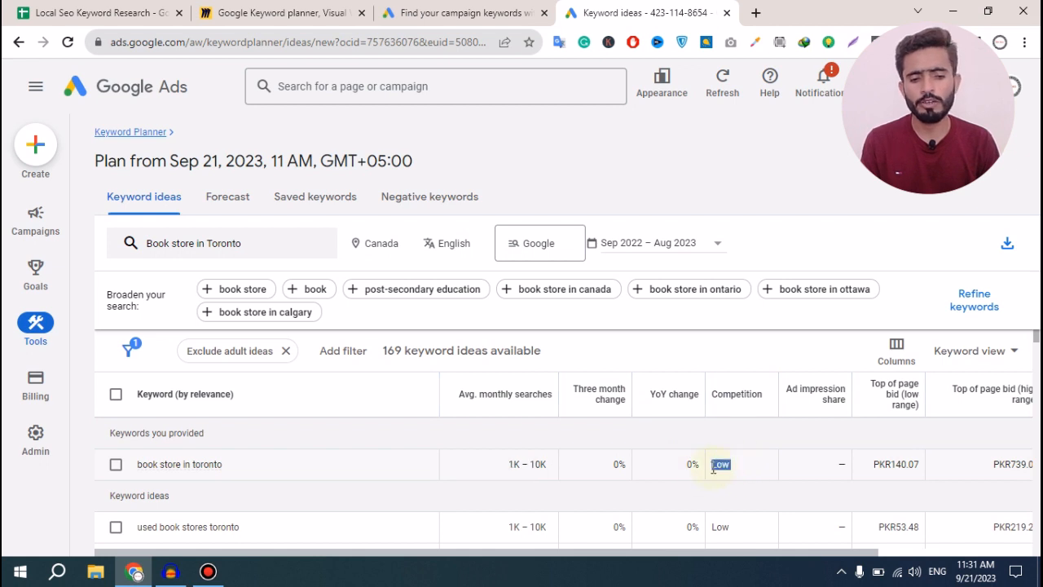
scroll(388, 467, down, 3)
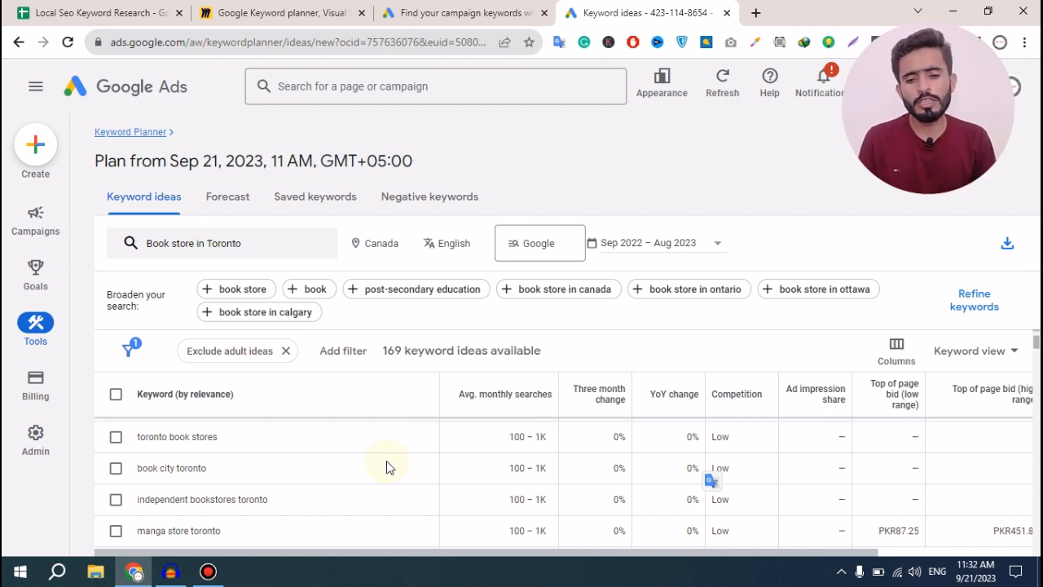
- Select all the keyword ideas found for "Book store in Toronto" and copy them
double_click(718, 470)
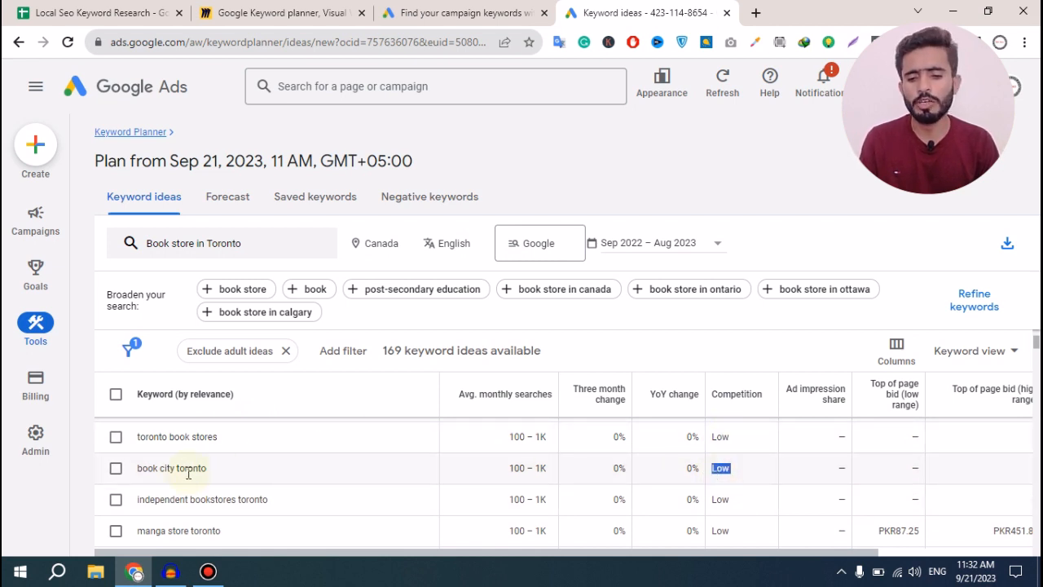
scroll(154, 475, down, 2)
scroll(244, 477, up, 3)
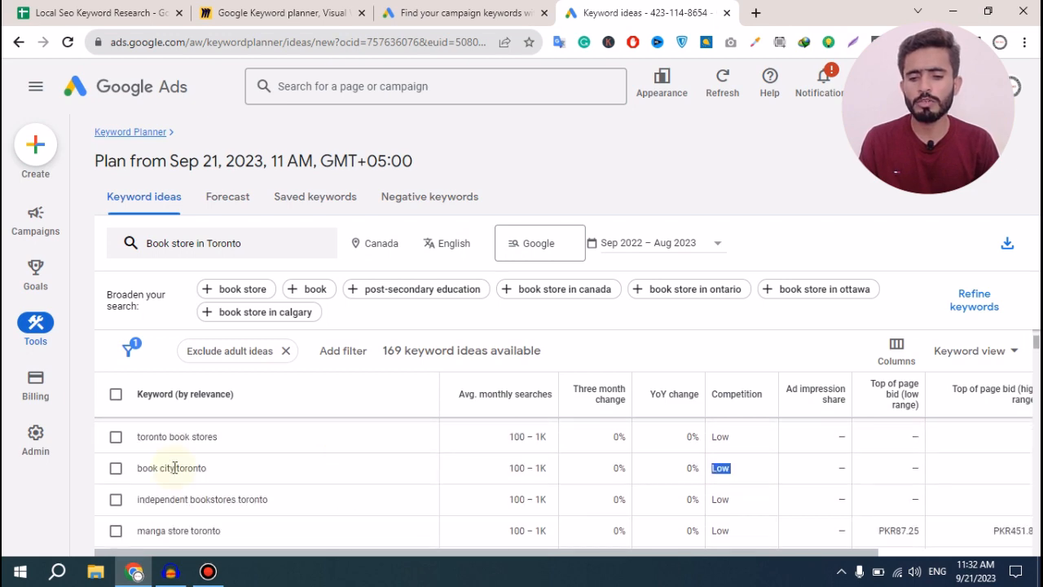
scroll(210, 483, up, 3)
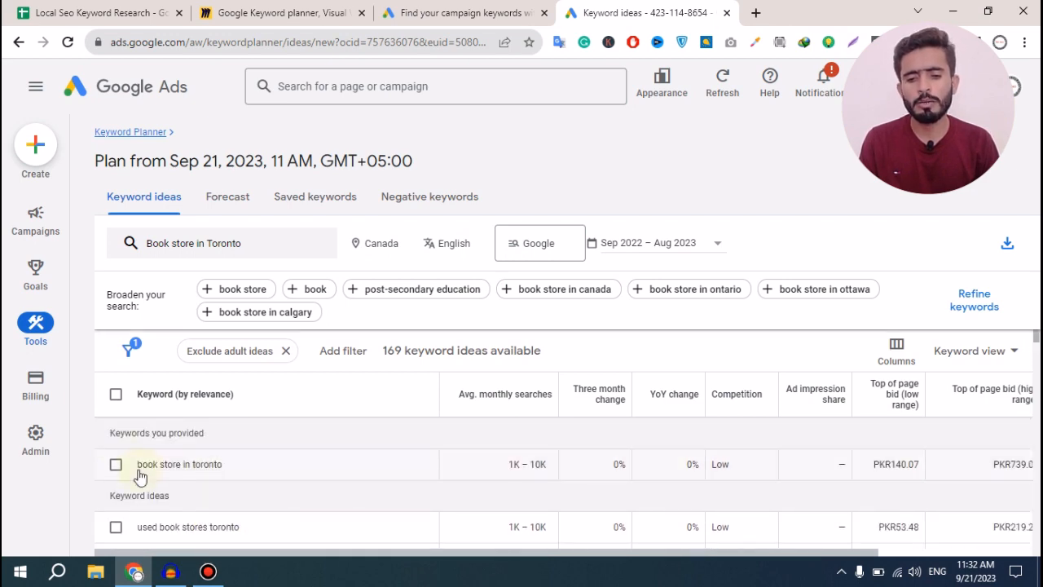
click(115, 396)
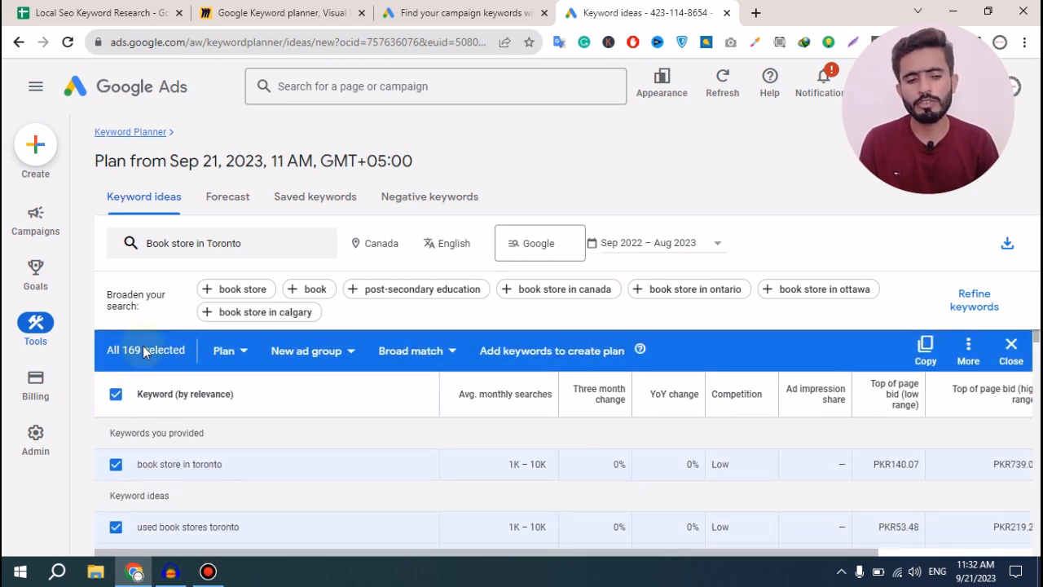
click(924, 346)
- Paste the copied keyword ideas into the Google Kw Planner sheet under Secondary Keywords formation, starting at cell B10
click(78, 10)
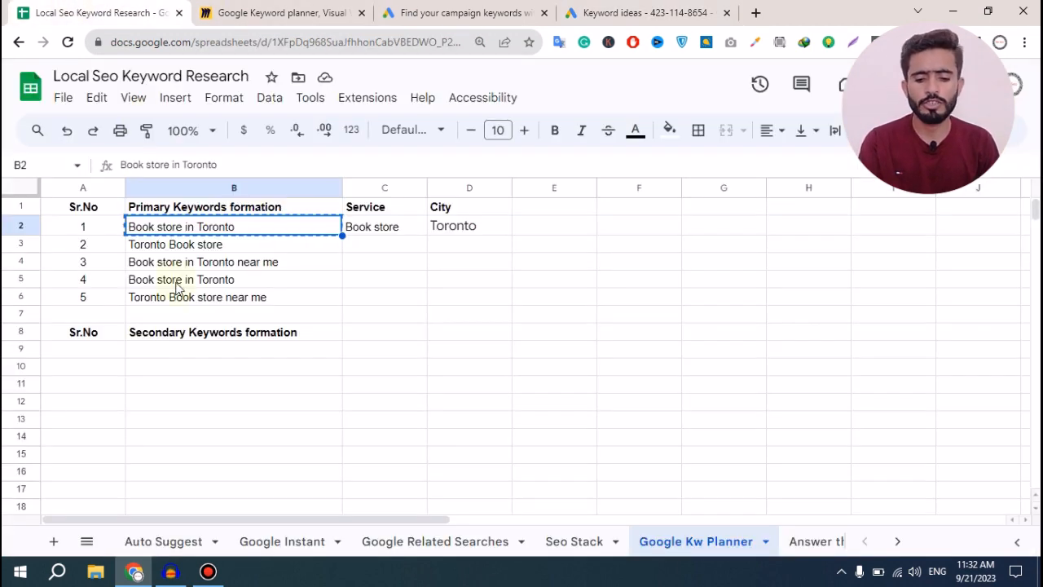
click(173, 368)
key(ctrl+v)
double_click(548, 348)
scroll(163, 358, down, 2)
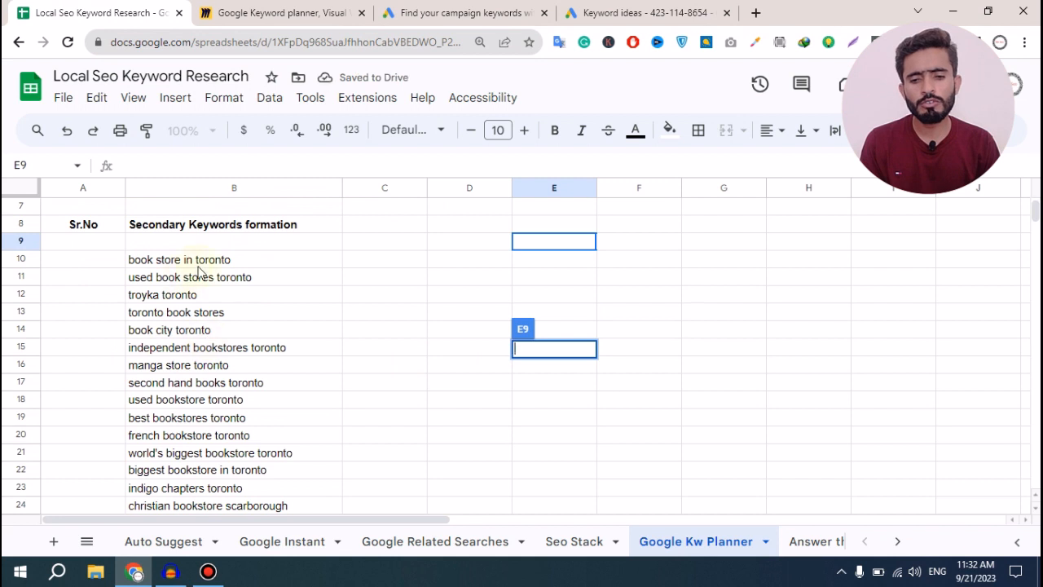
click(362, 279)
- Examine the pasted secondary keywords in column B of the spreadsheet
click(185, 277)
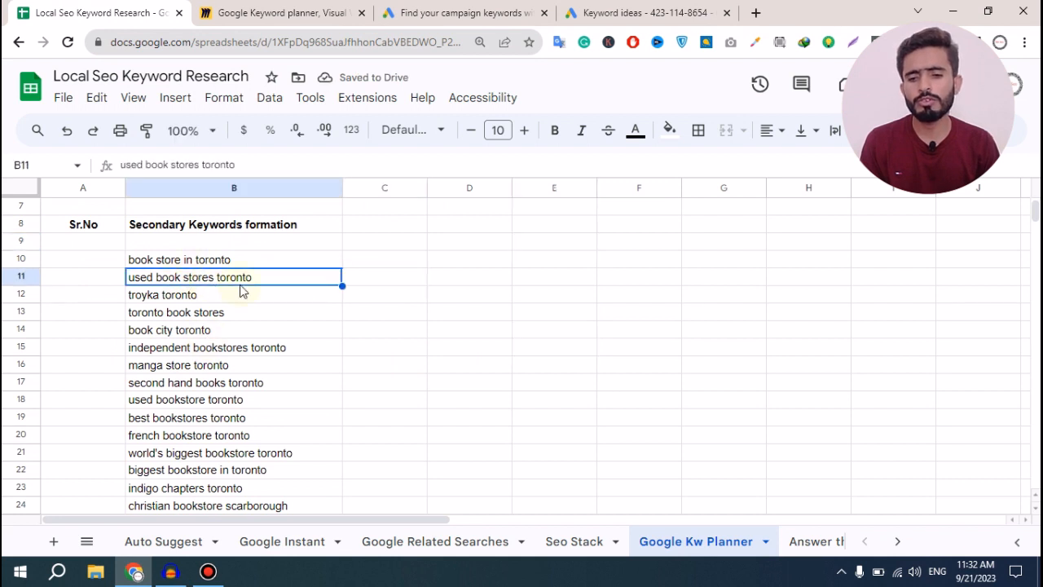
click(189, 298)
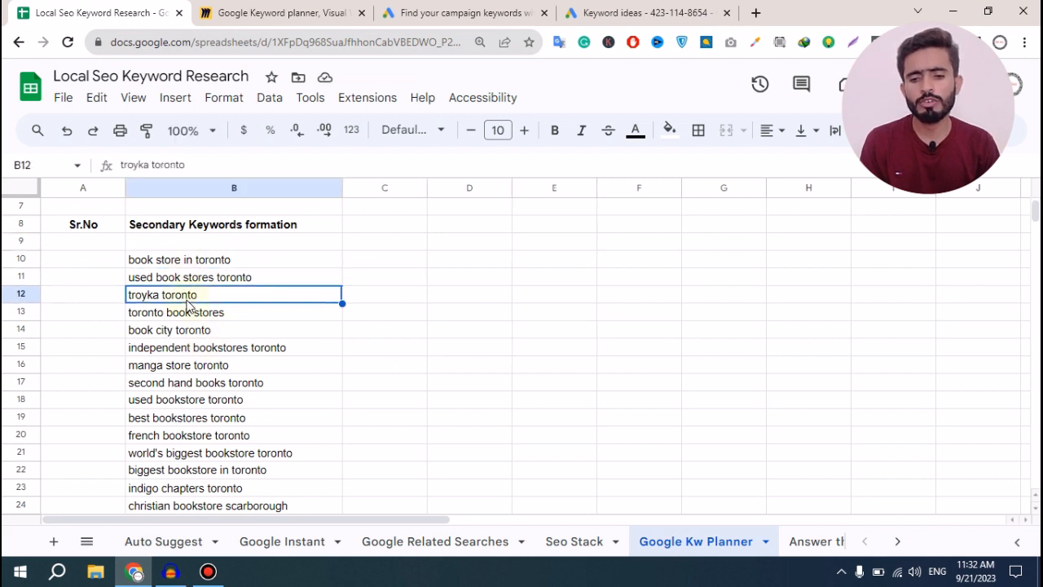
click(163, 313)
click(519, 317)
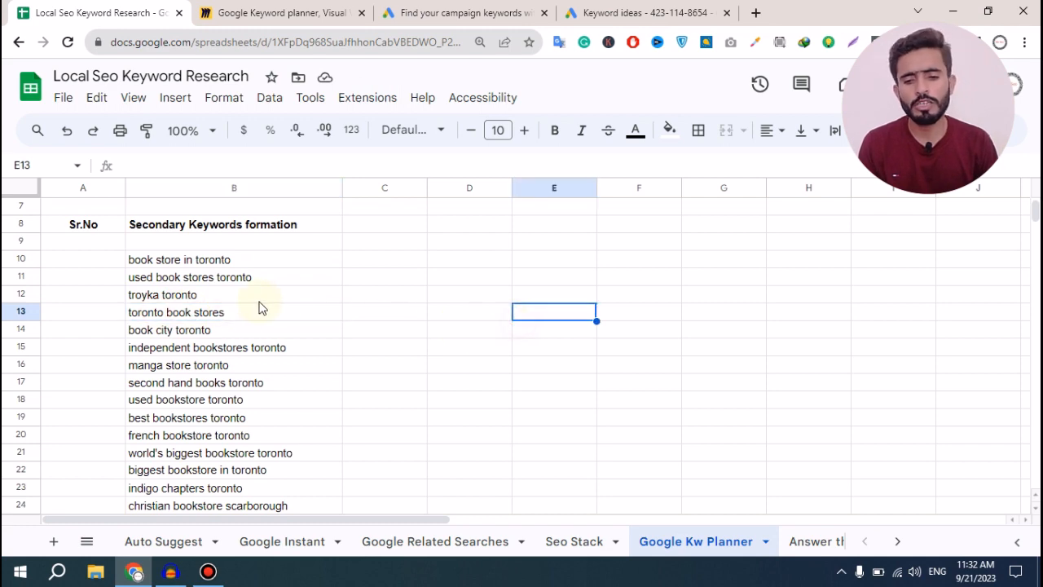
scroll(261, 310, down, 6)
scroll(265, 321, down, 6)
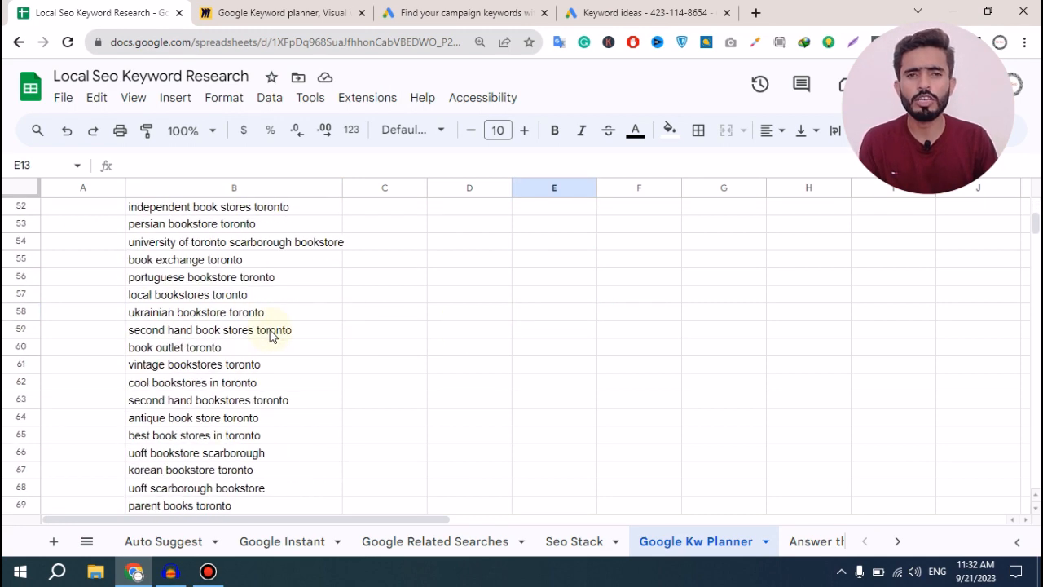
click(418, 316)
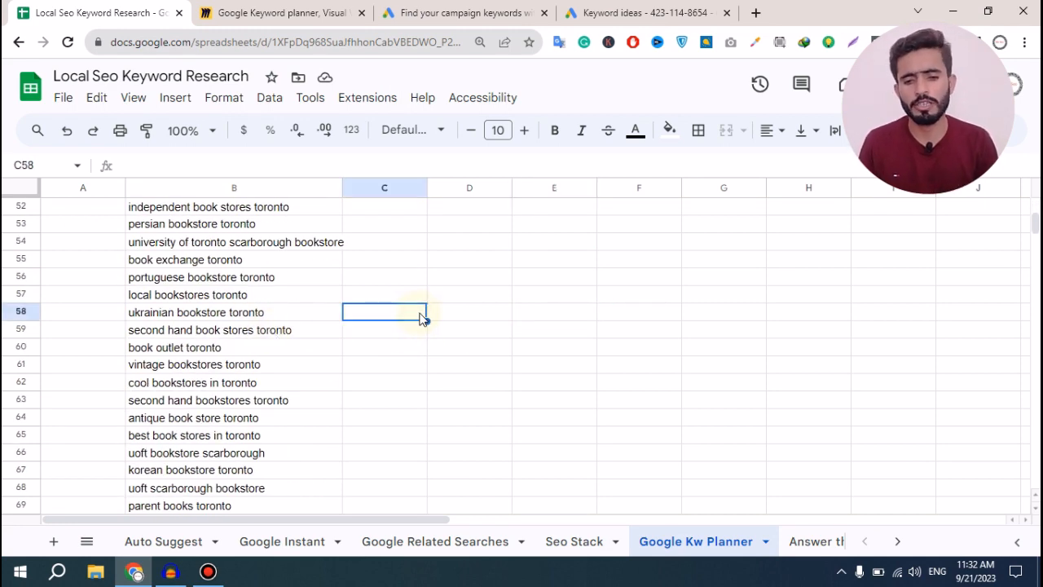
scroll(380, 314, up, 11)
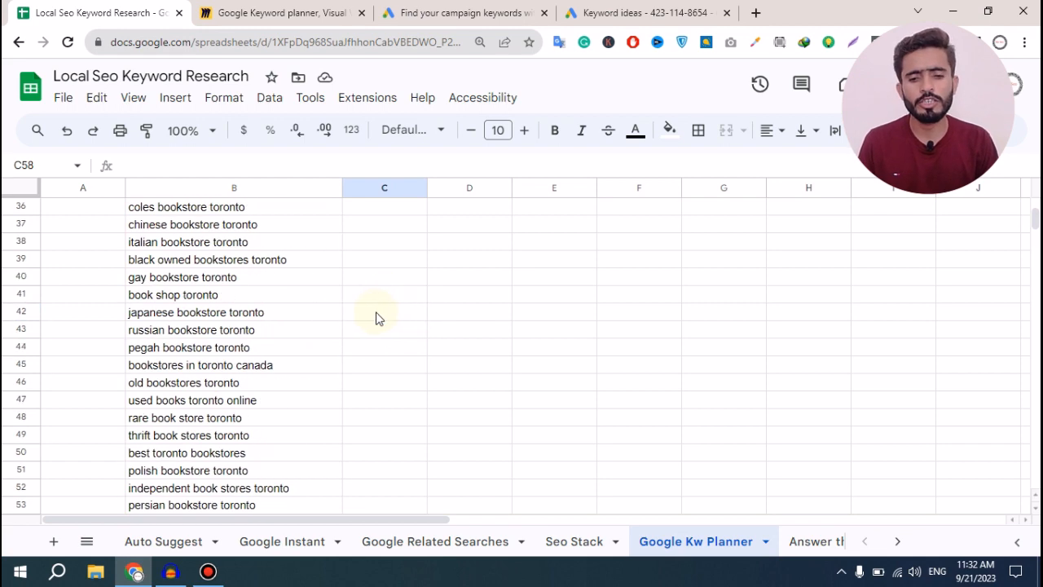
- Return to Keyword Planner, open the location settings and remove Canada from the targeted locations
key(ctrl+shift+Tab)
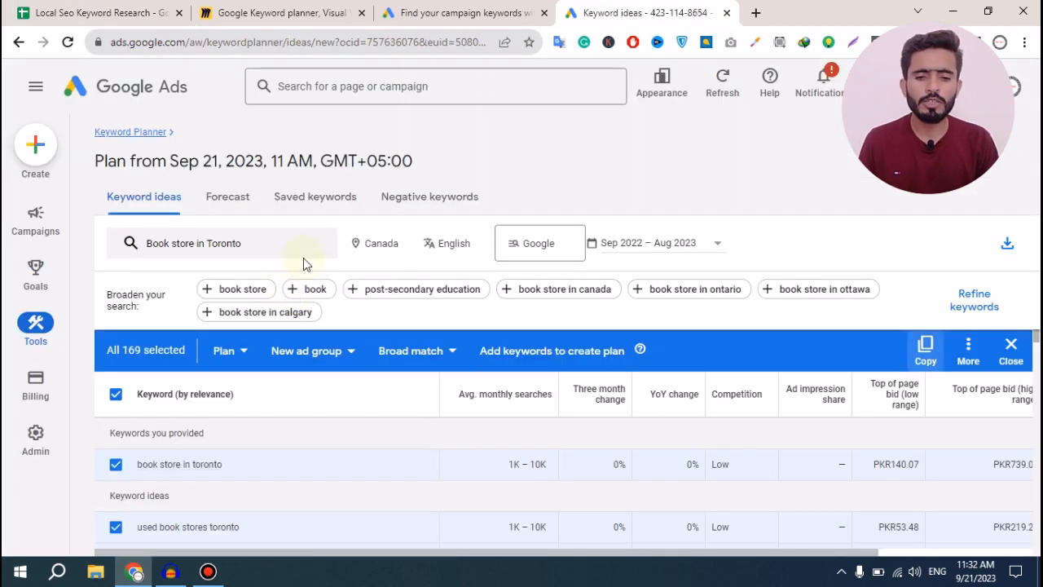
click(404, 250)
mouse_move(400, 234)
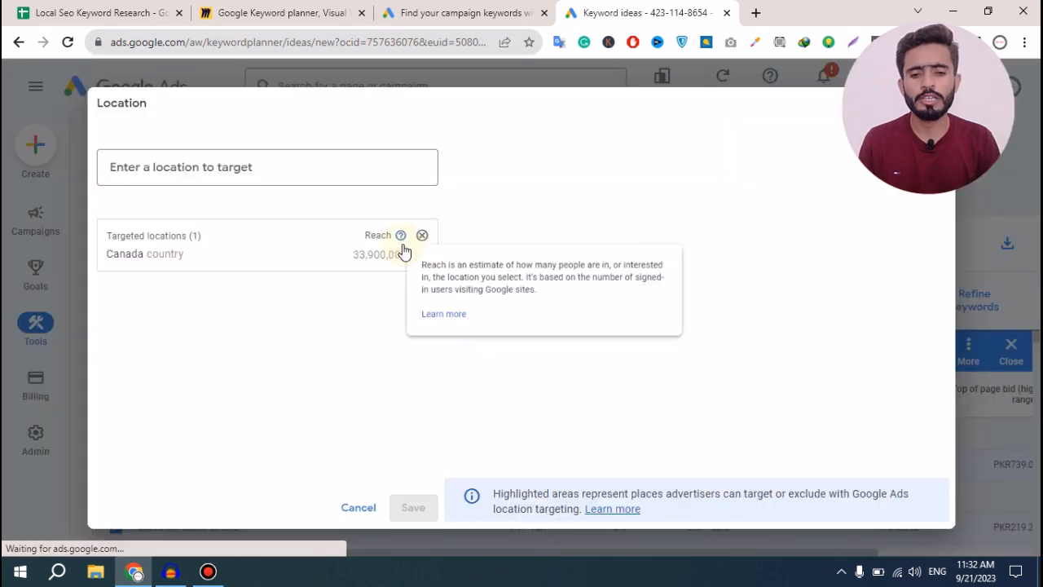
click(422, 236)
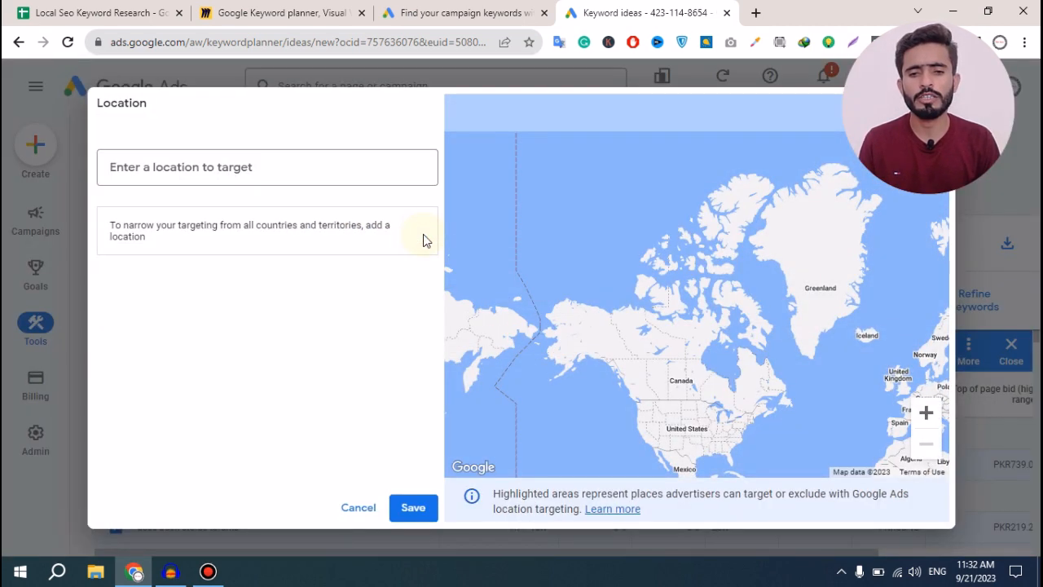
- Copy "toronto" from cell B21 of the spreadsheet and save Toronto, Ontario, Canada as Keyword Planner's target location
click(162, 12)
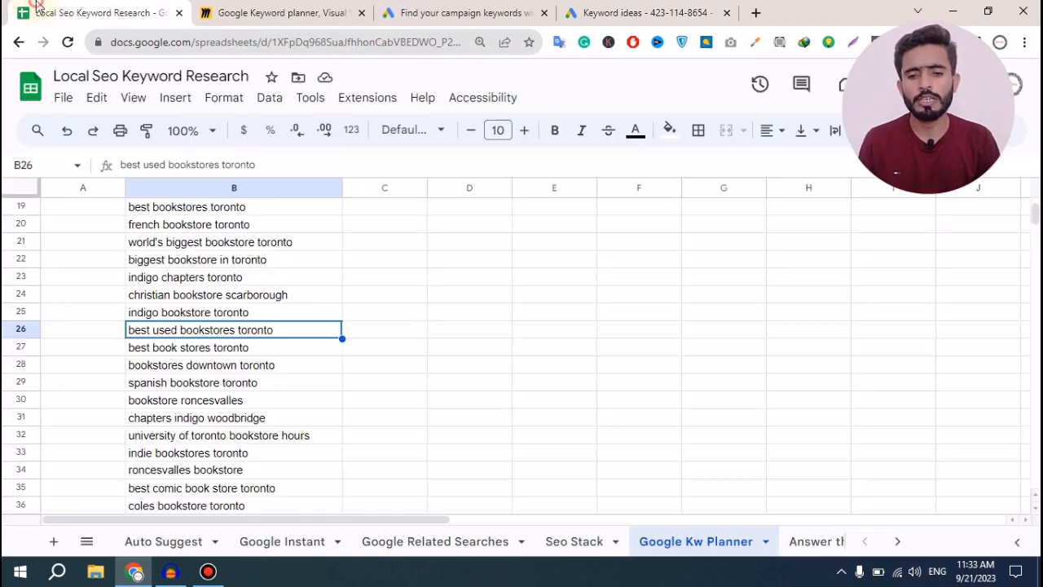
double_click(292, 245)
drag(296, 240, 253, 242)
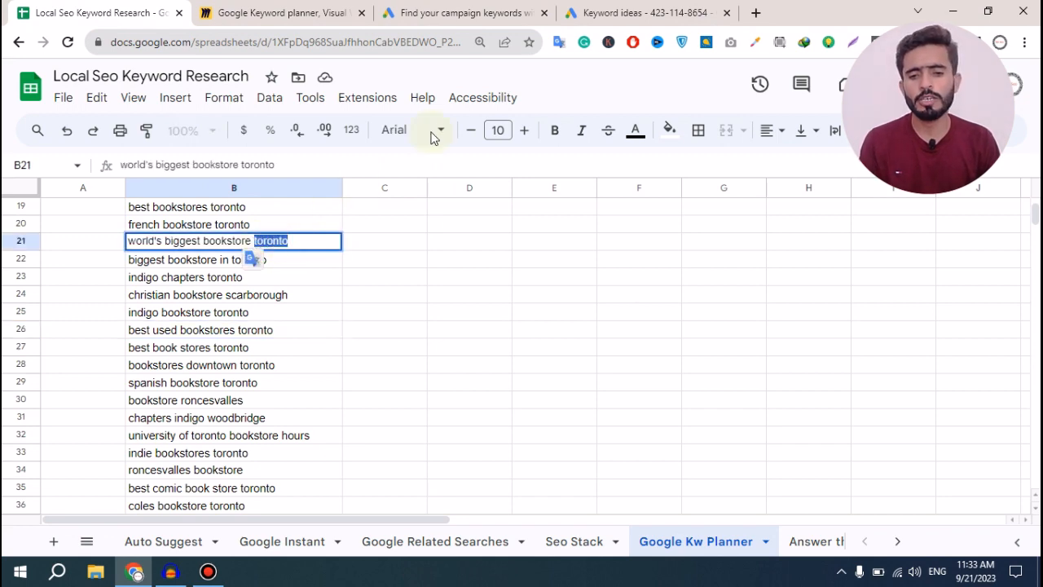
click(580, 14)
click(226, 168)
key(ctrl+v)
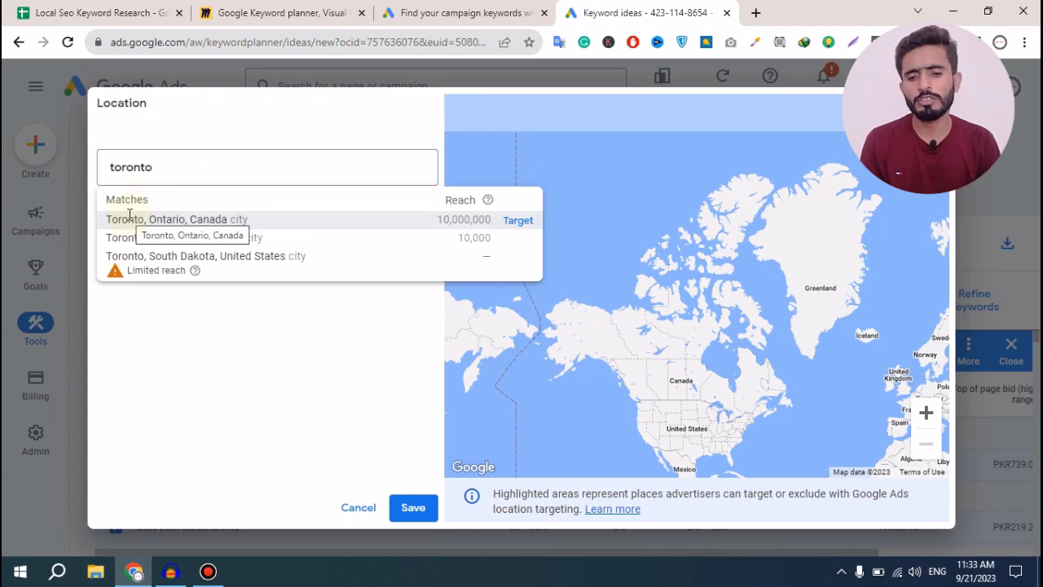
click(198, 218)
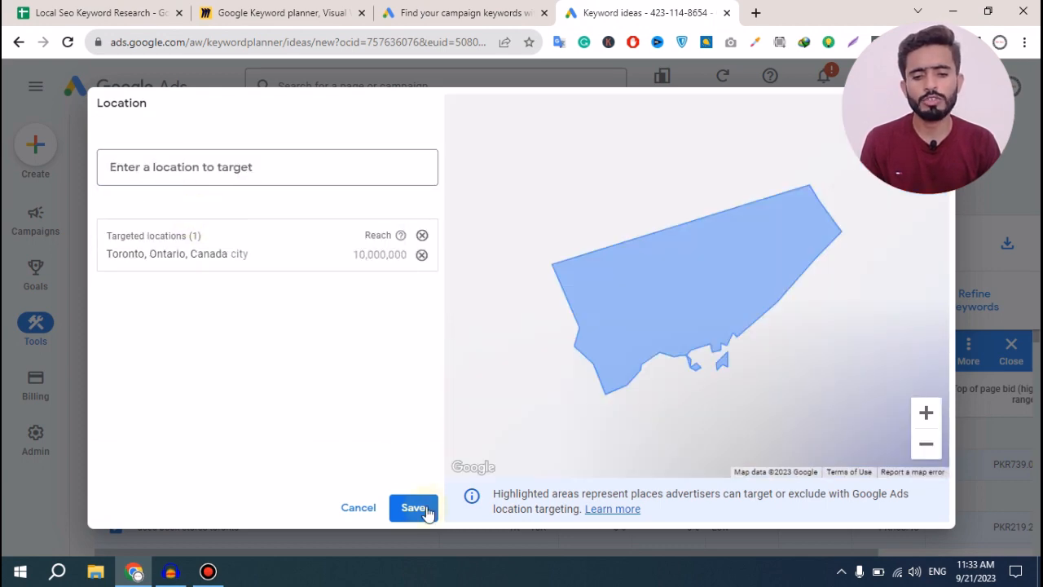
click(413, 508)
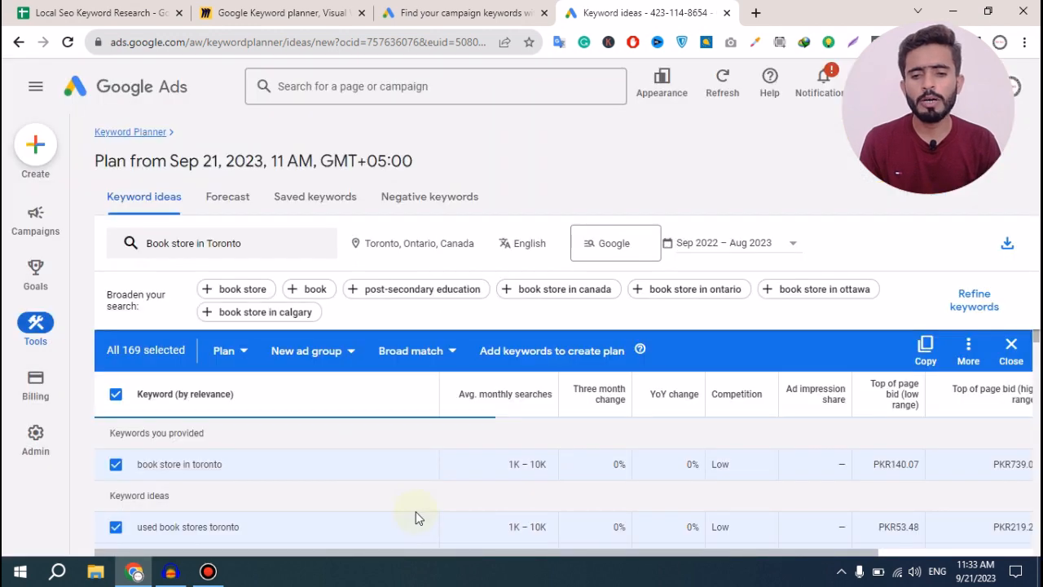
- Shorten the search keyword to "Book store" and get its keyword ideas
click(256, 243)
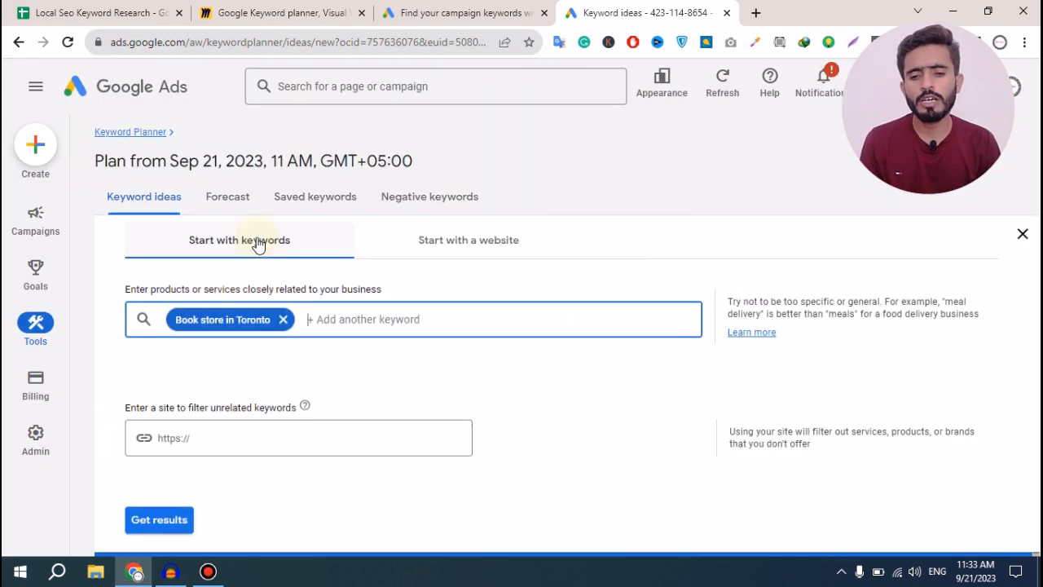
click(272, 321)
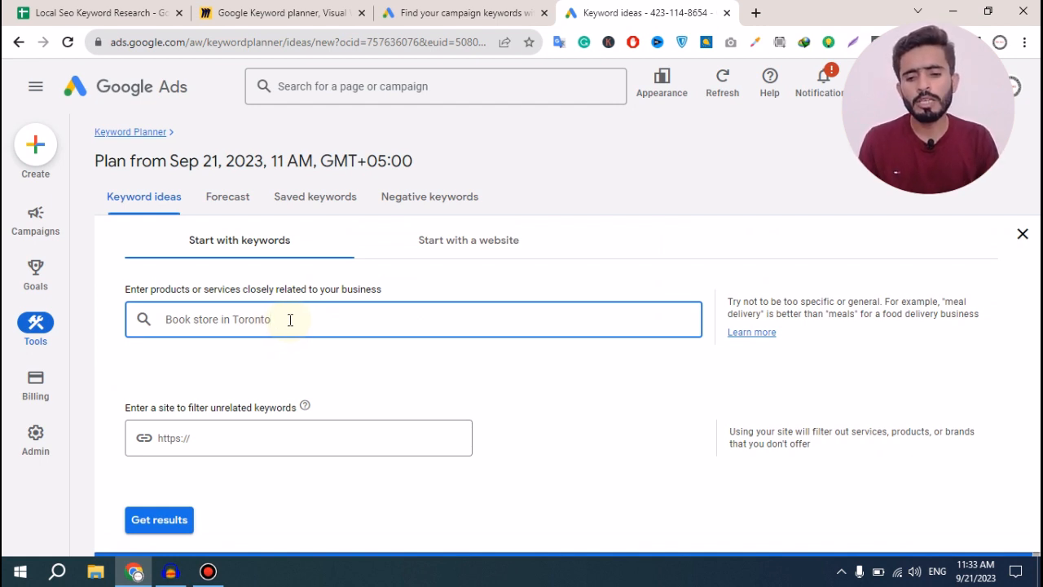
triple_click(289, 320)
click(259, 319)
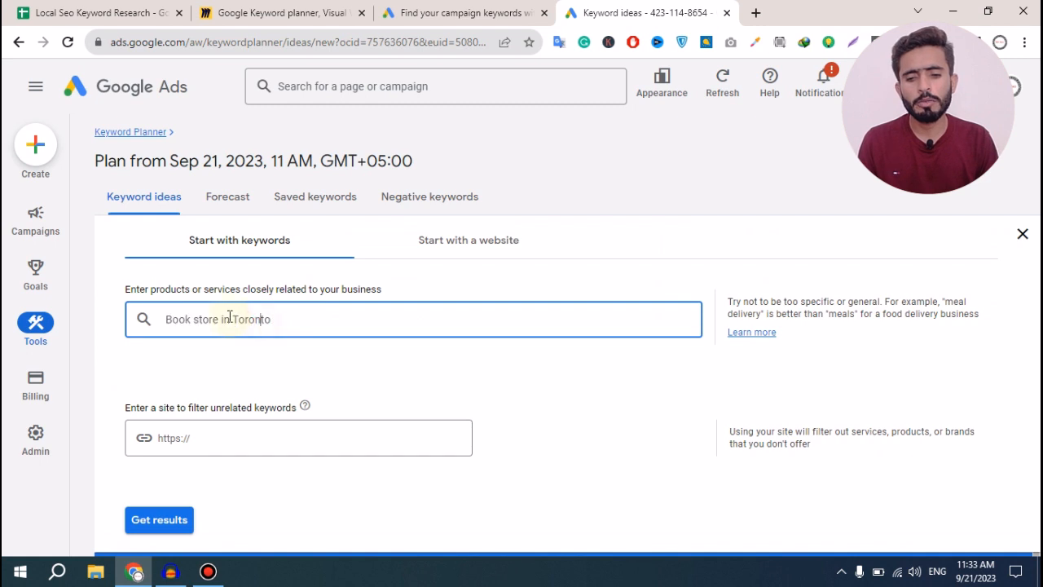
drag(220, 324, 301, 323)
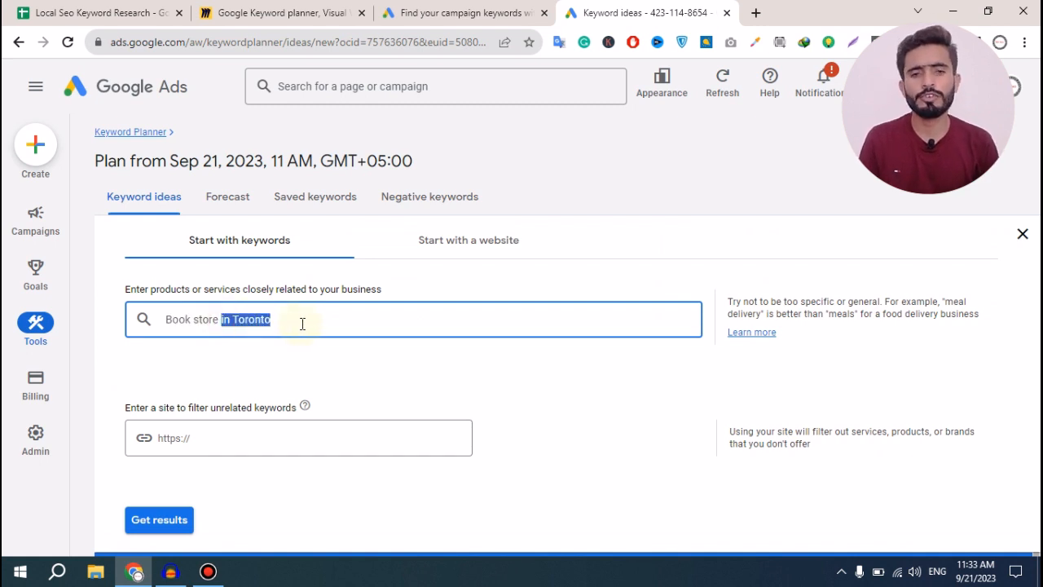
key(BackSpace)
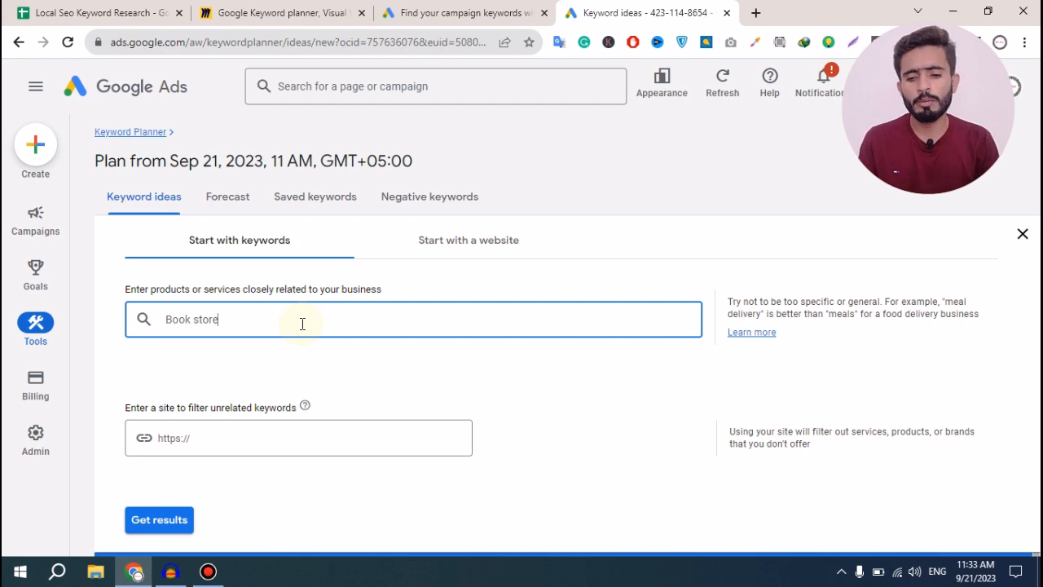
click(159, 518)
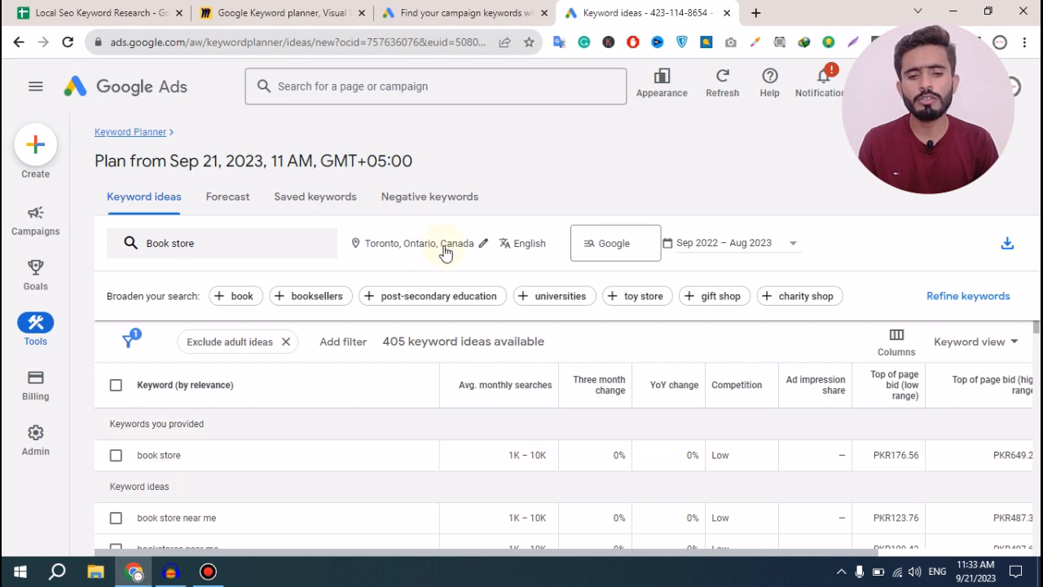
- Examine the average monthly searches of "book store" and the related keyword ideas for the Toronto location
drag(503, 454, 546, 455)
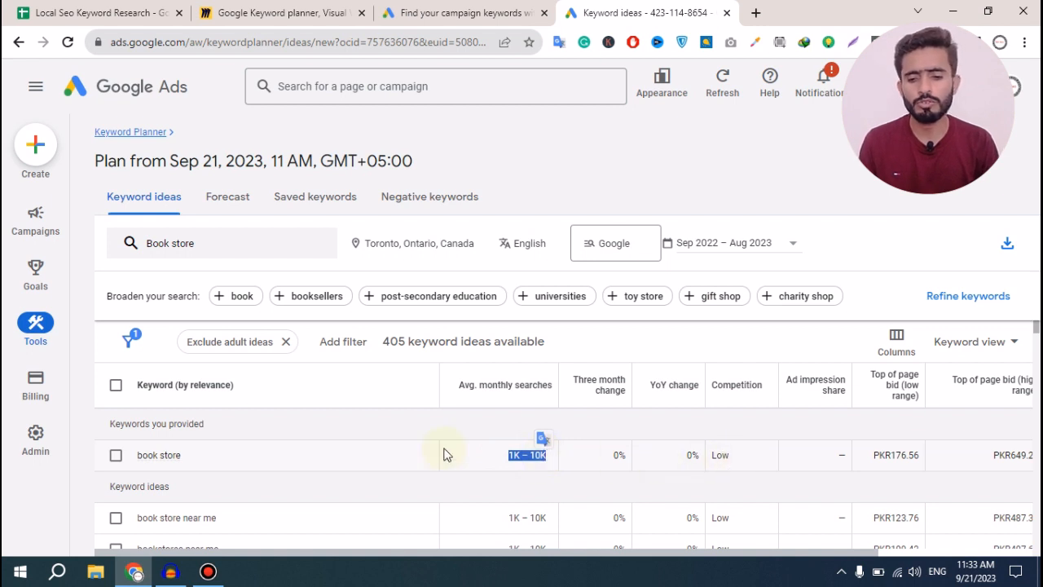
scroll(310, 448, down, 1)
scroll(213, 477, down, 3)
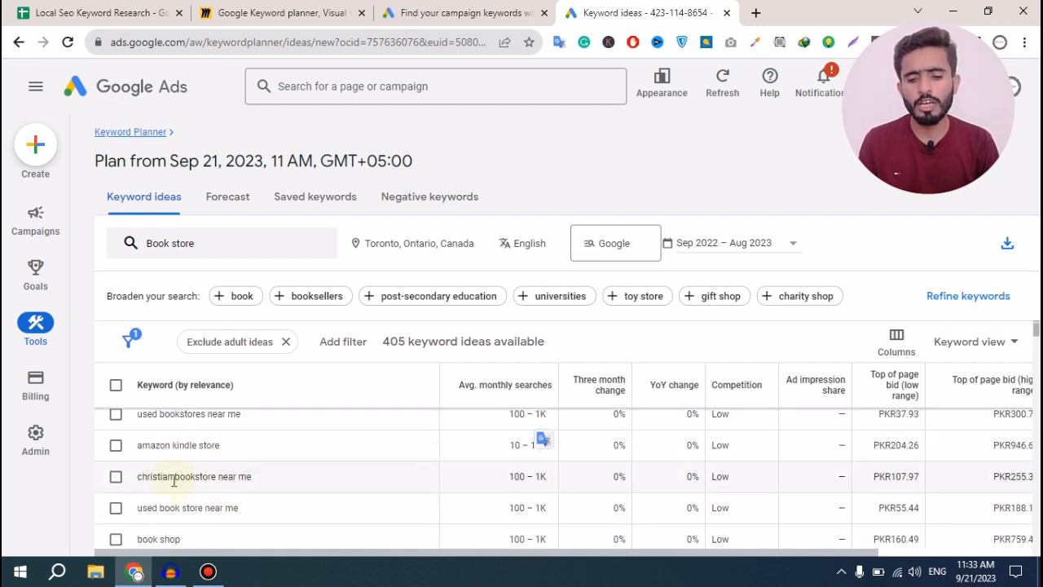
scroll(200, 473, down, 5)
scroll(227, 473, down, 3)
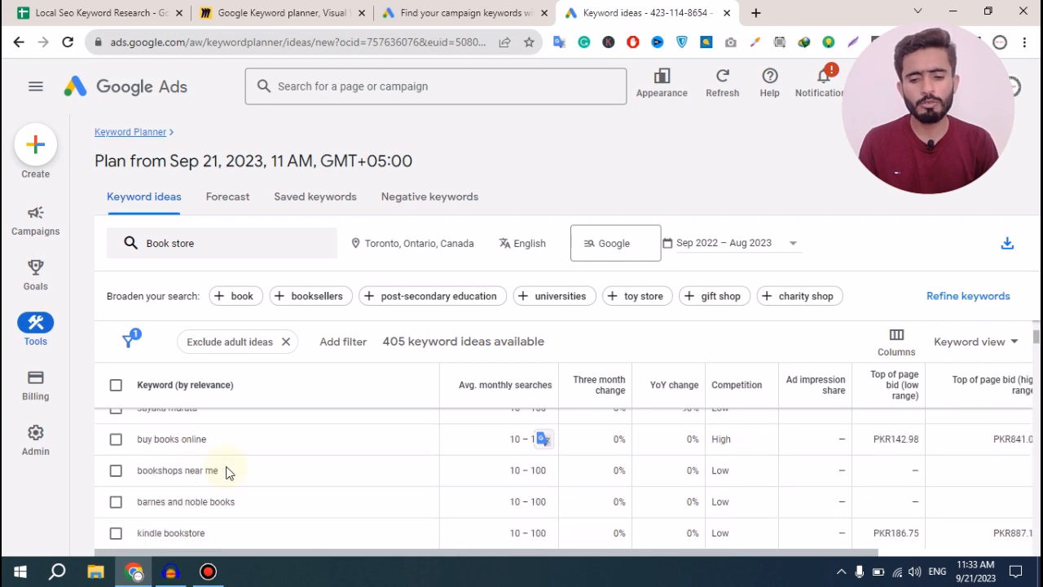
scroll(281, 507, down, 3)
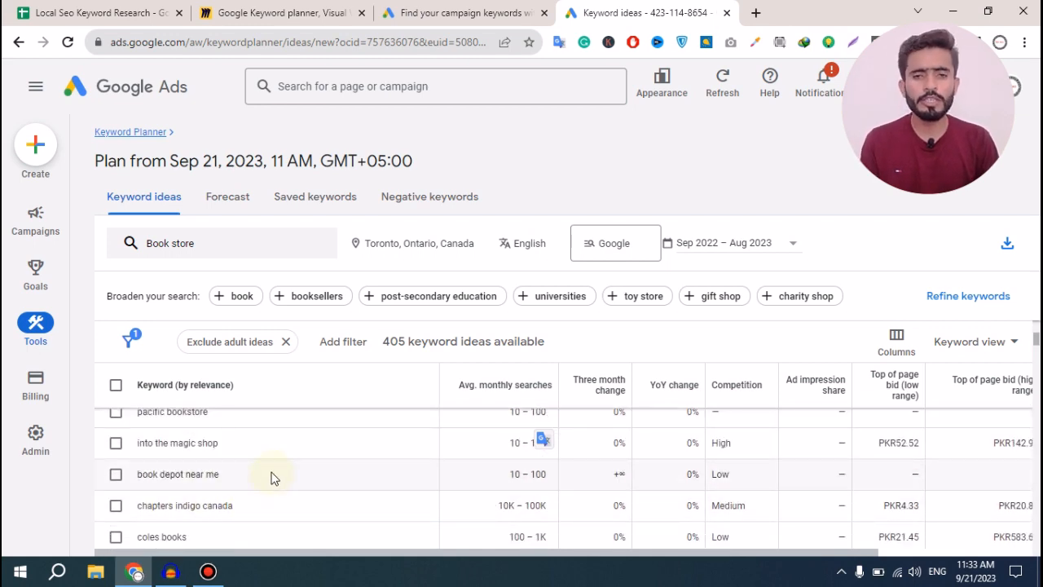
scroll(271, 478, down, 3)
scroll(271, 477, up, 3)
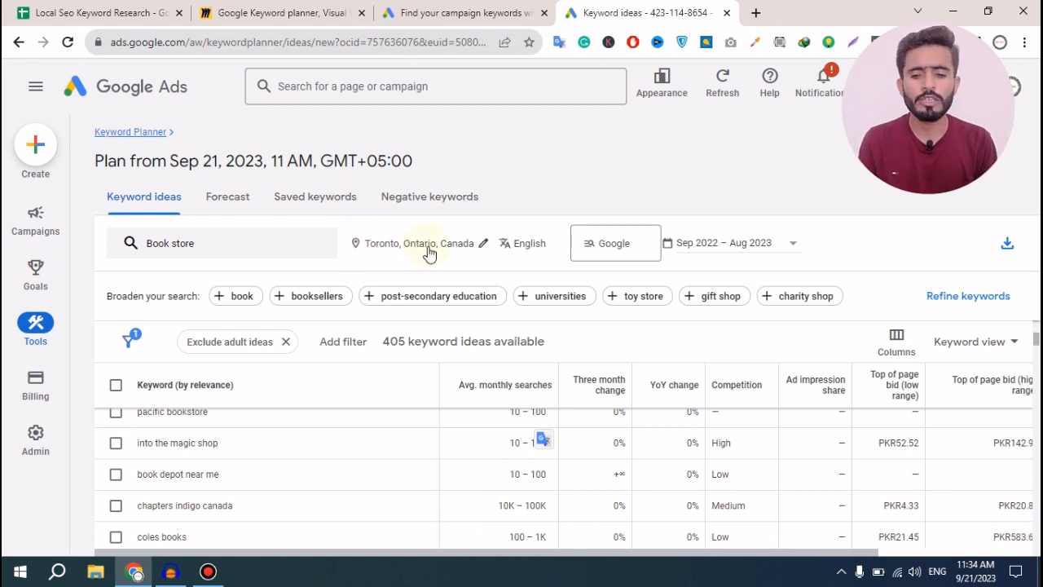
scroll(326, 456, up, 5)
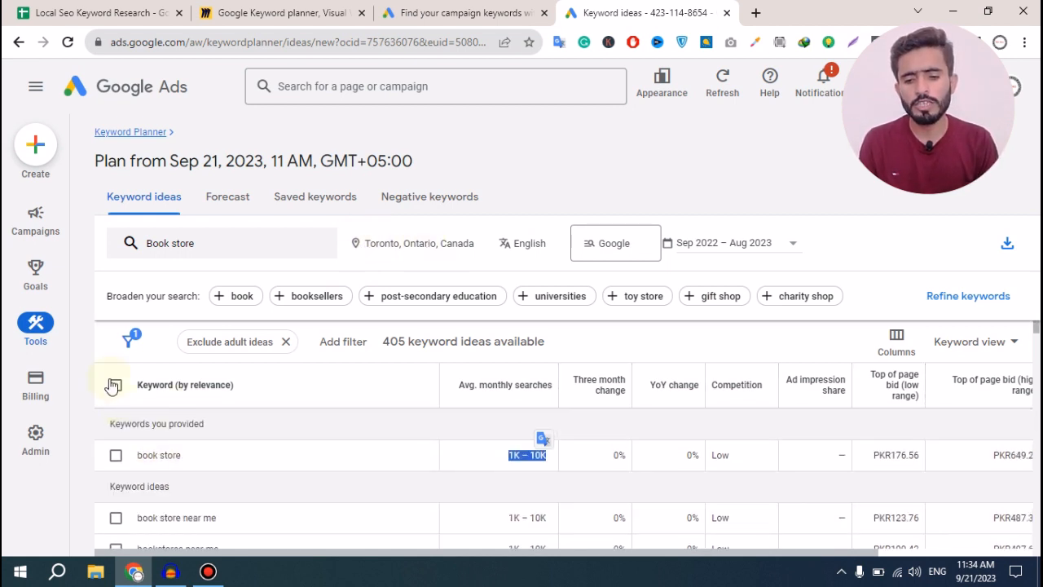
- Copy all the "Book store" keyword ideas and paste them into the spreadsheet, starting at cell D10
click(116, 385)
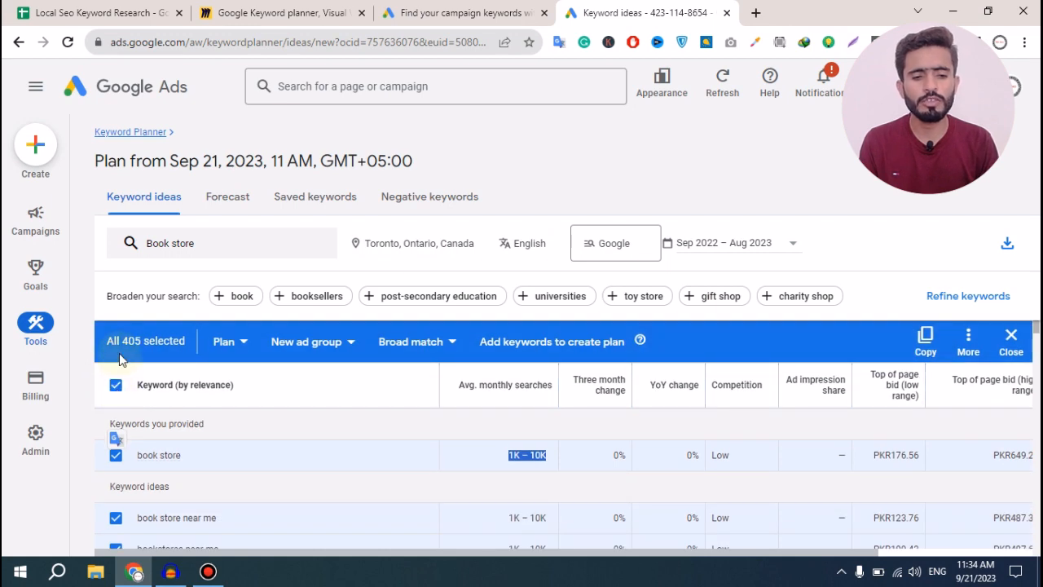
click(926, 339)
click(60, 6)
scroll(272, 298, up, 5)
click(465, 314)
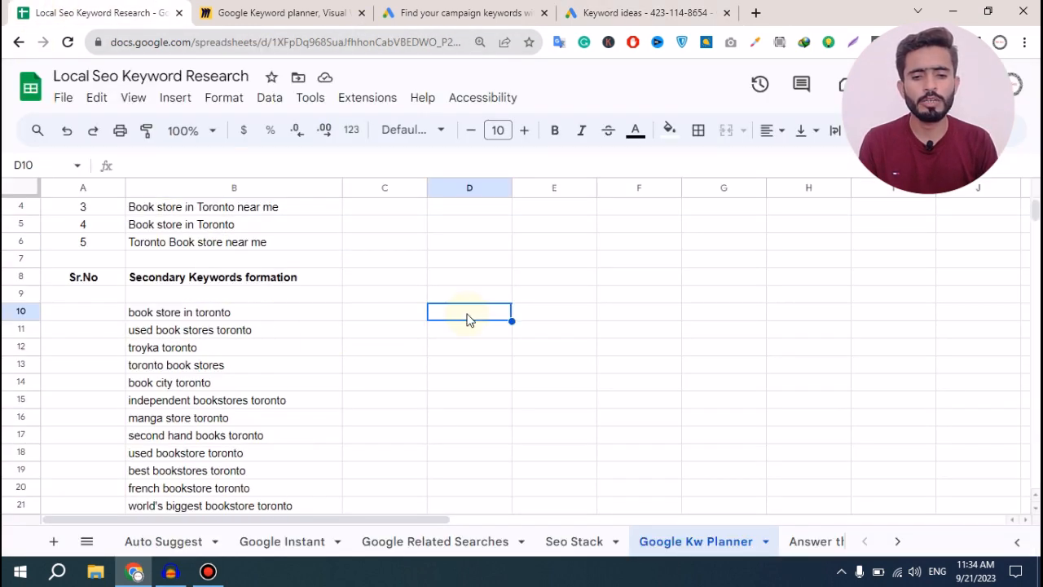
key(ctrl+v)
click(641, 313)
scroll(473, 326, down, 3)
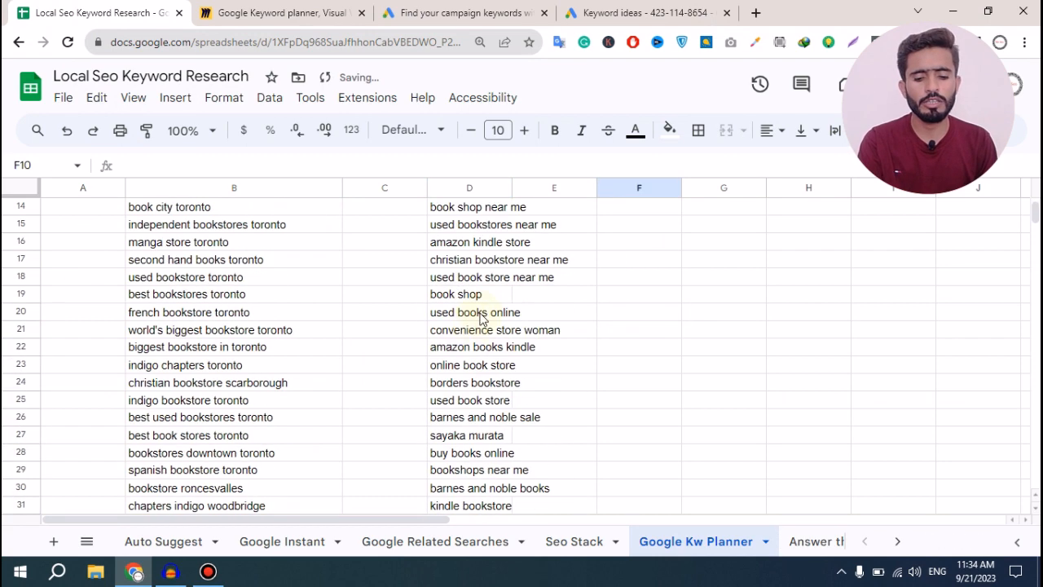
- Examine the first pasted keyword, "book store" in cell D10, against the Toronto location set in Keyword Planner
scroll(481, 277, up, 2)
click(481, 259)
click(615, 260)
click(473, 261)
double_click(472, 260)
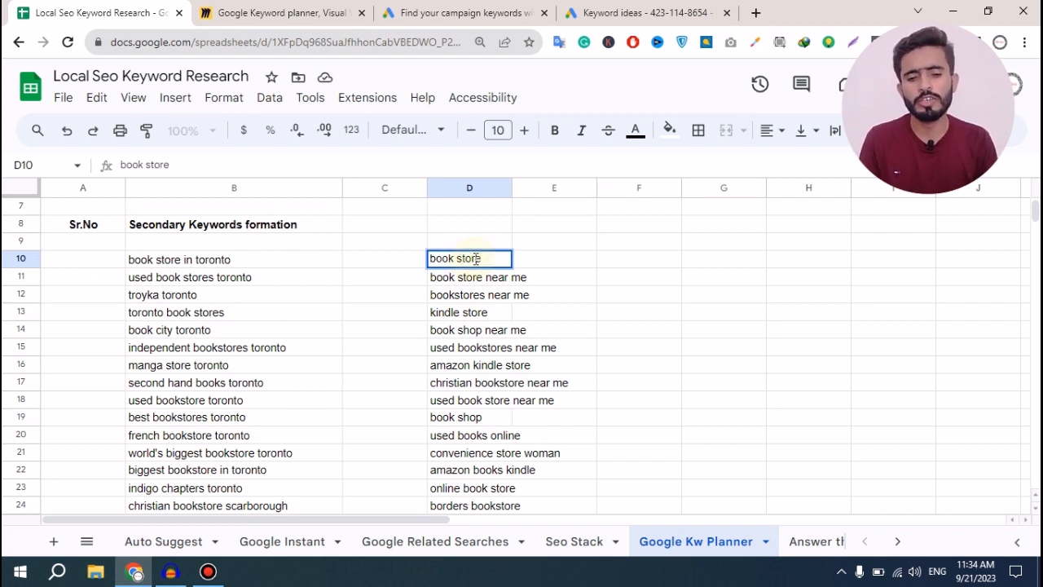
click(637, 292)
click(486, 262)
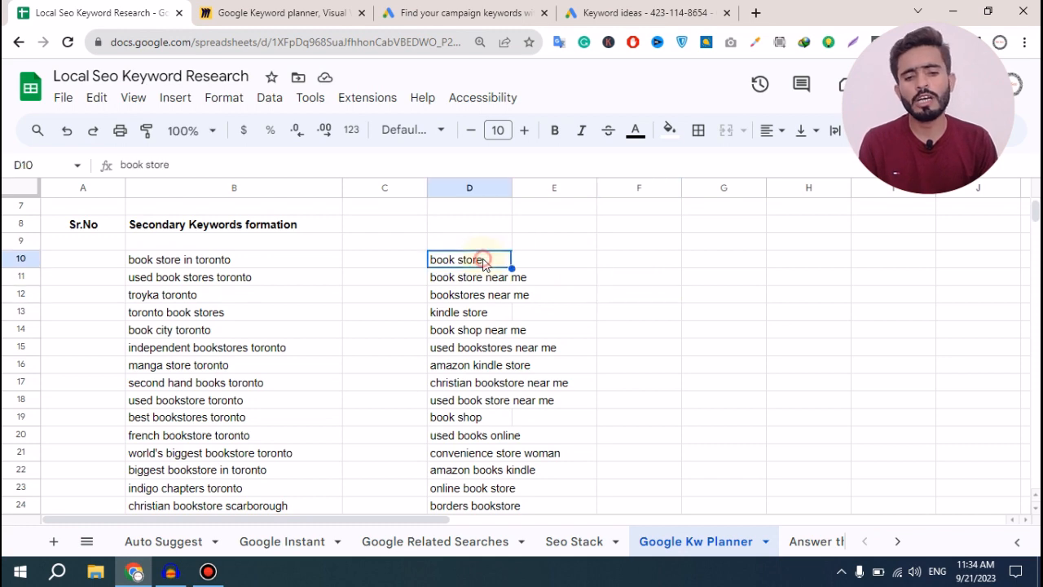
click(580, 244)
click(486, 259)
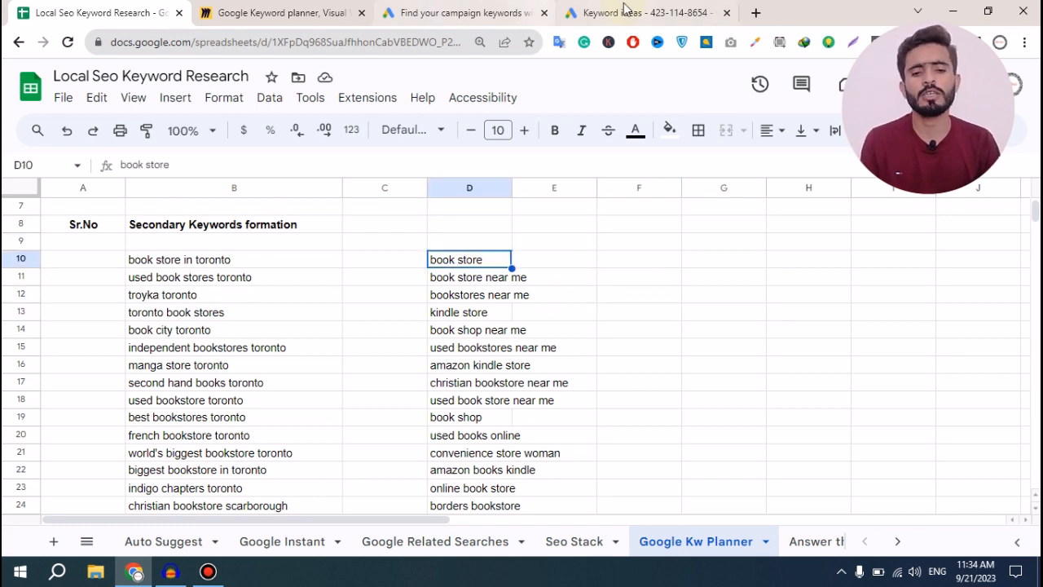
click(624, 11)
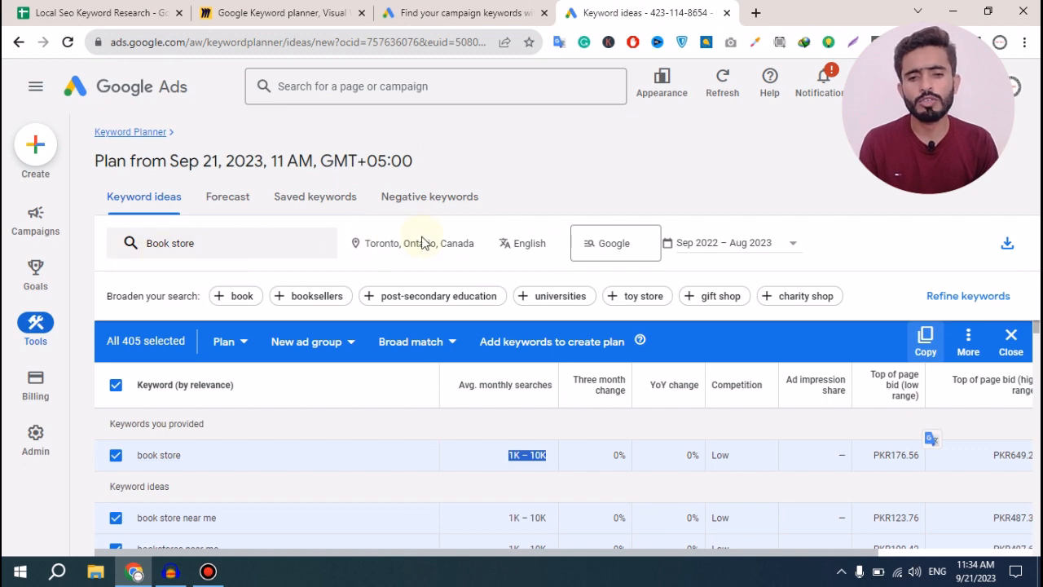
click(154, 11)
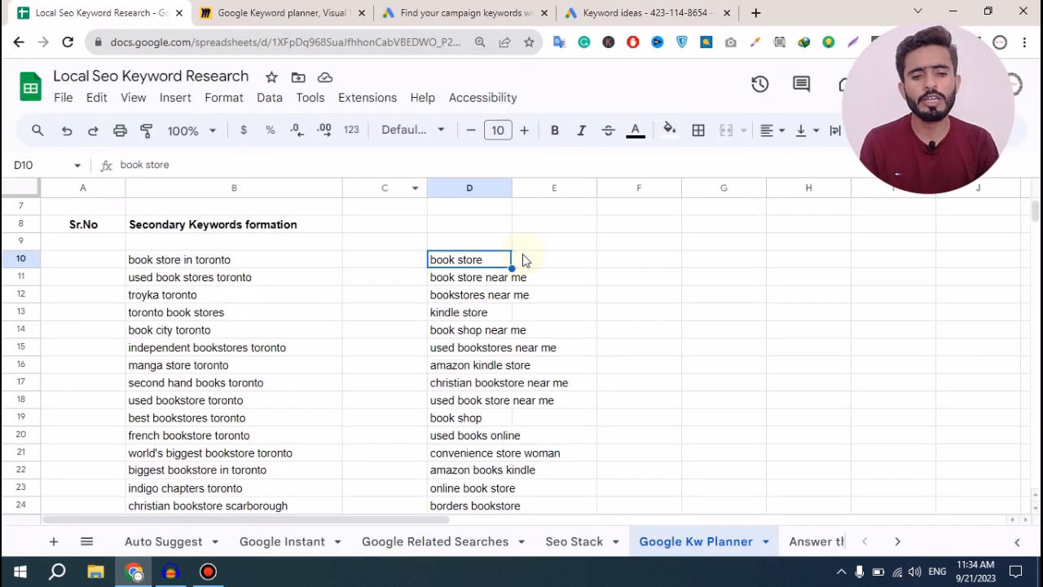
- Review the pasted keyword ideas in column D, from "book store" in D10 down to "coles bookstore" in D63
click(547, 259)
double_click(490, 259)
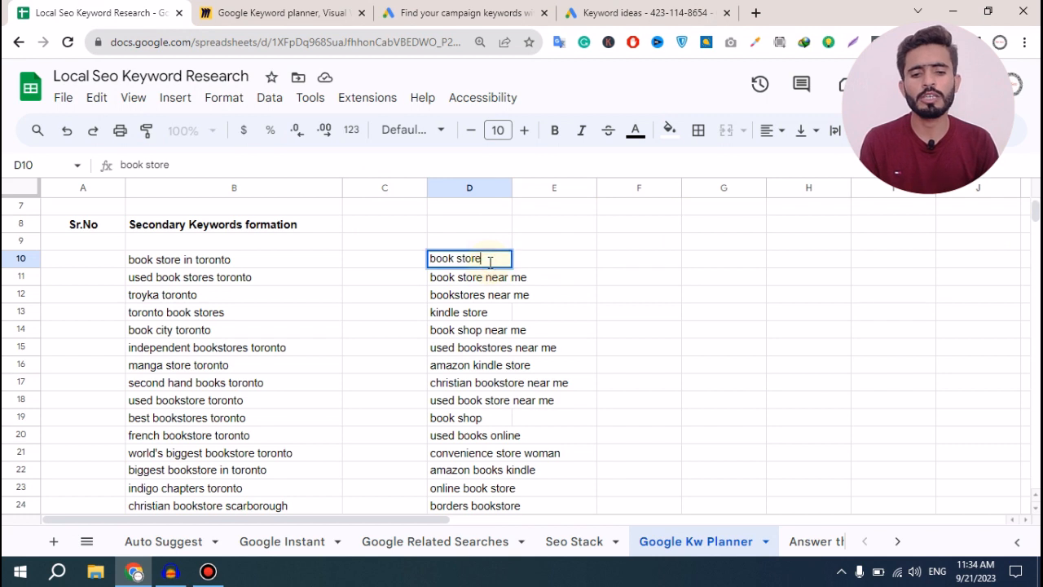
click(477, 280)
click(544, 266)
click(506, 299)
click(456, 316)
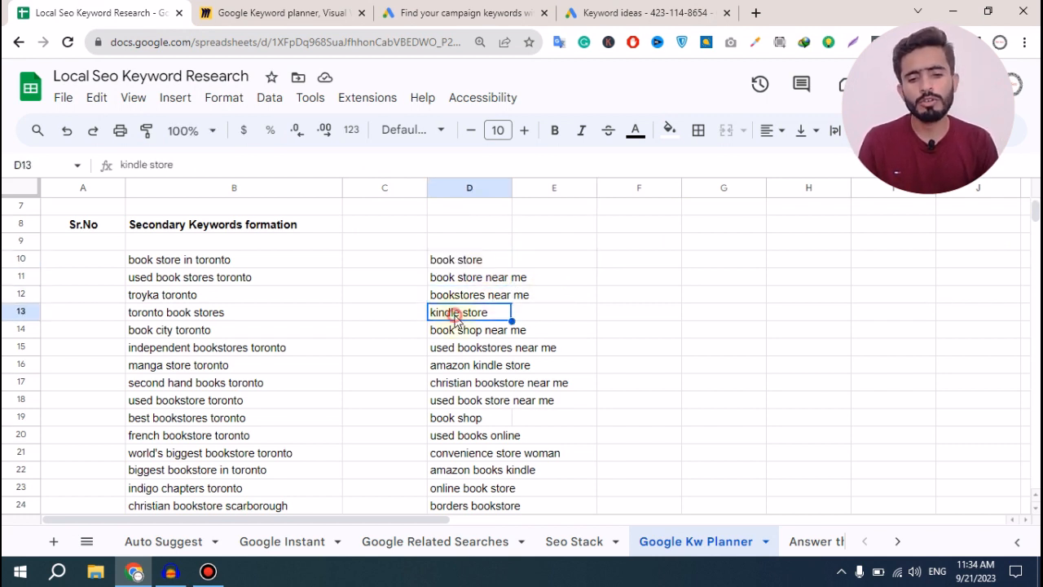
click(469, 336)
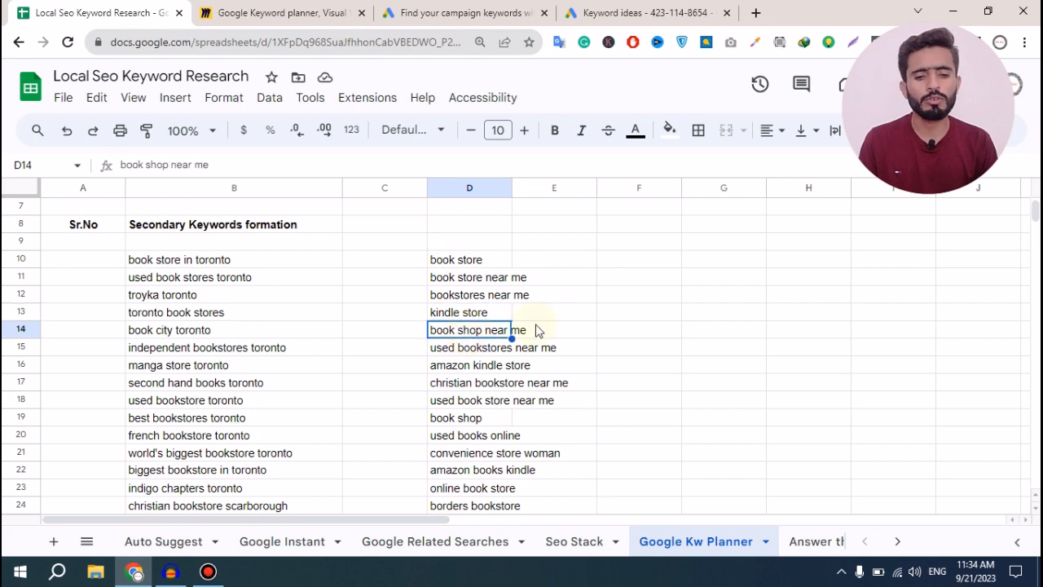
click(611, 319)
click(632, 401)
scroll(552, 367, down, 15)
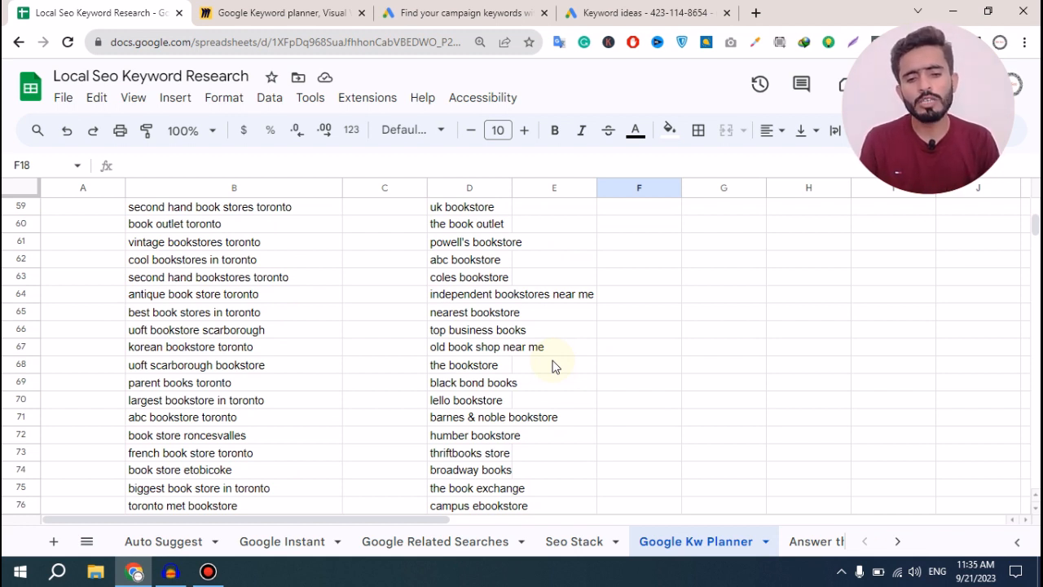
click(436, 280)
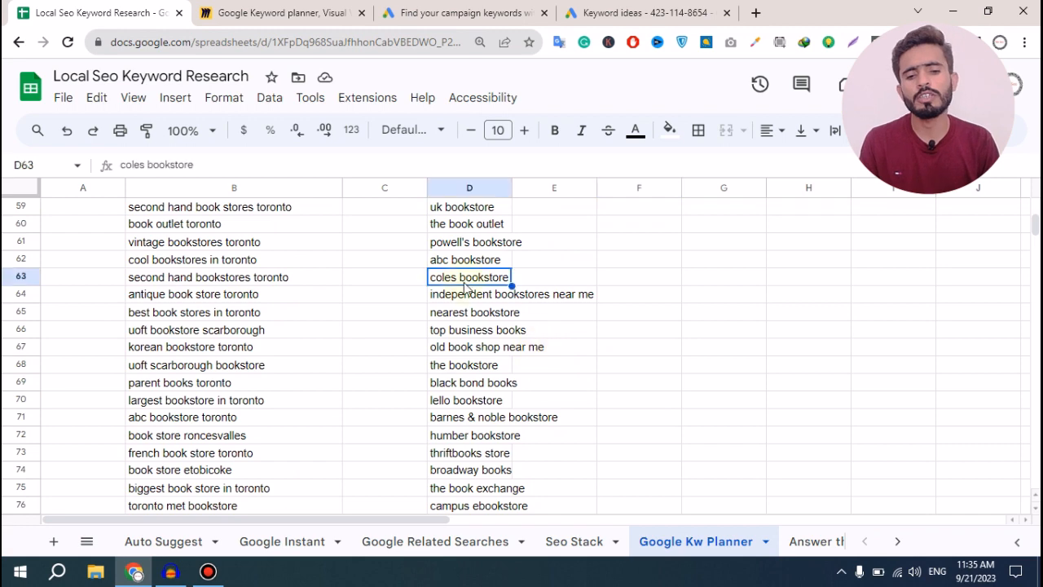
- Check the average monthly searches and competition of "bookshops near me" in the Keyword Planner ideas
click(636, 13)
scroll(505, 456, down, 3)
scroll(511, 493, down, 3)
drag(527, 470, 507, 475)
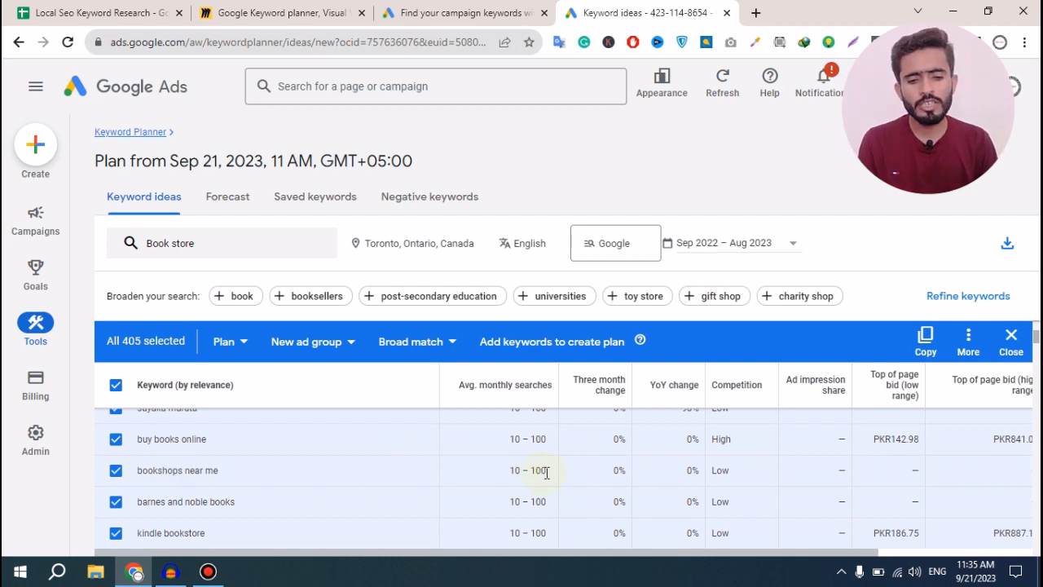
drag(547, 472, 508, 474)
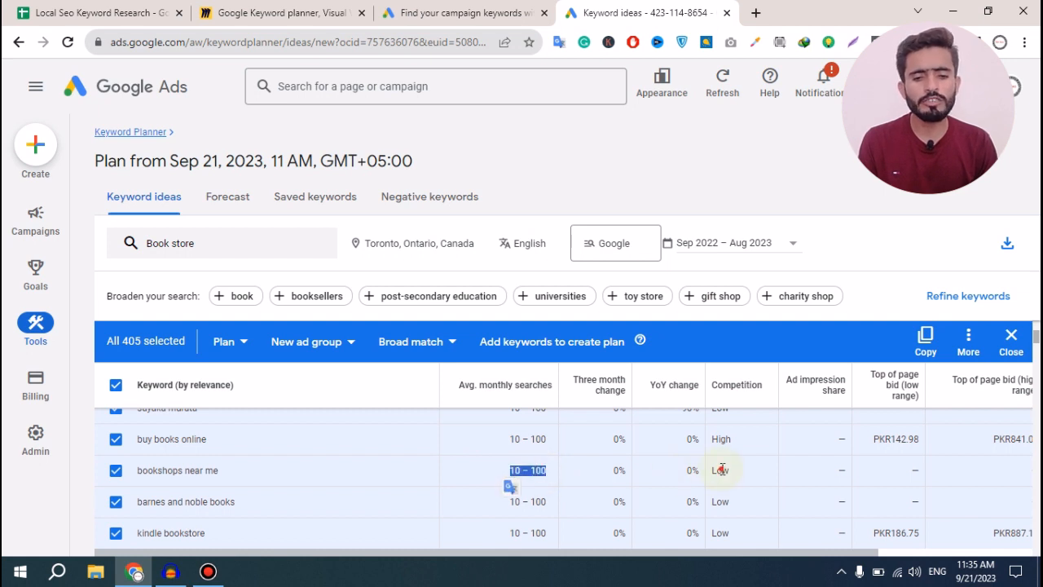
drag(722, 470, 698, 474)
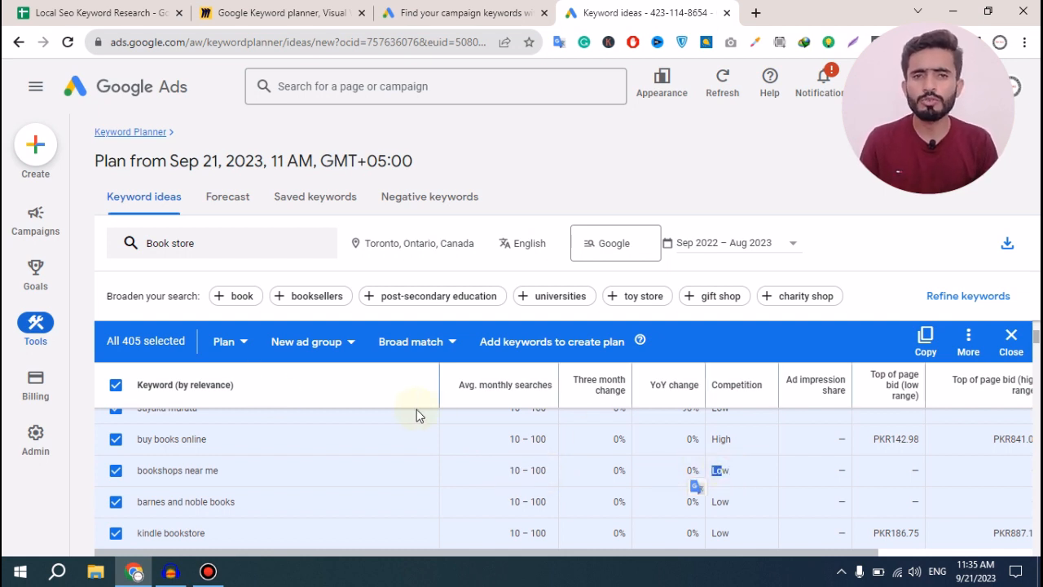
- Deselect all the keyword ideas and look through their average monthly searches
click(116, 384)
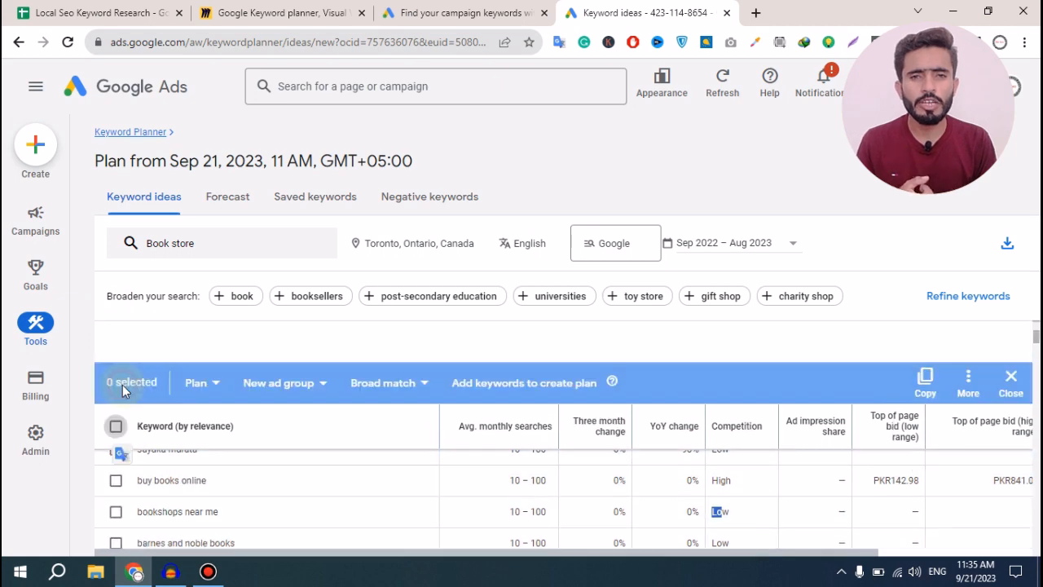
scroll(417, 426, down, 5)
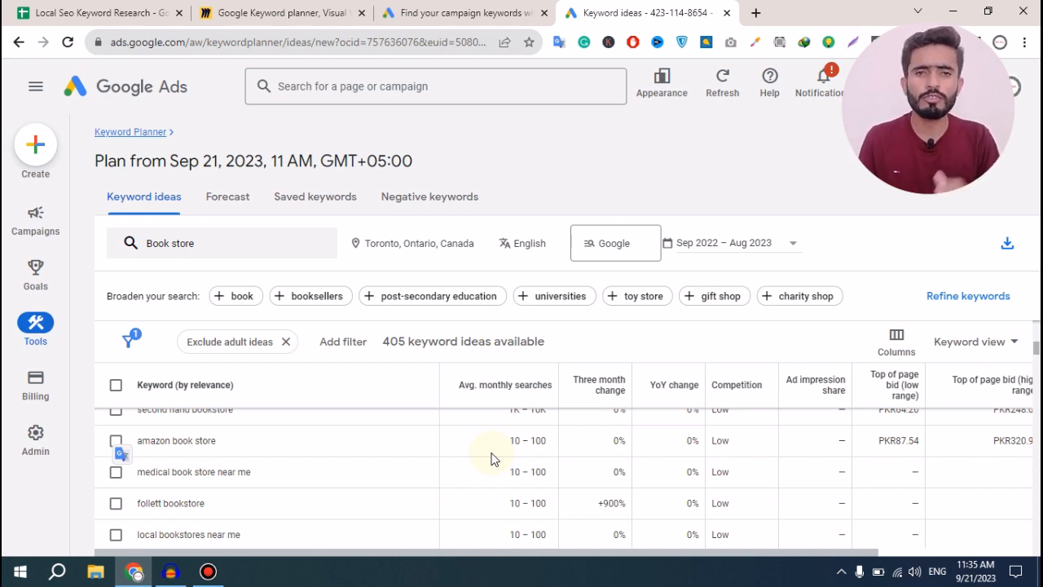
scroll(543, 461, up, 4)
scroll(528, 461, up, 1)
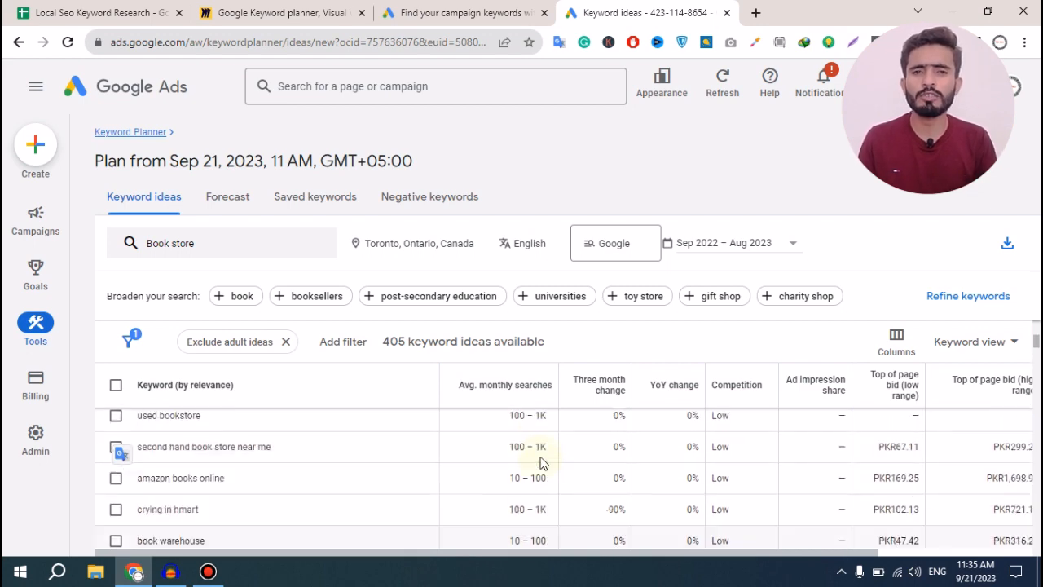
scroll(507, 461, up, 6)
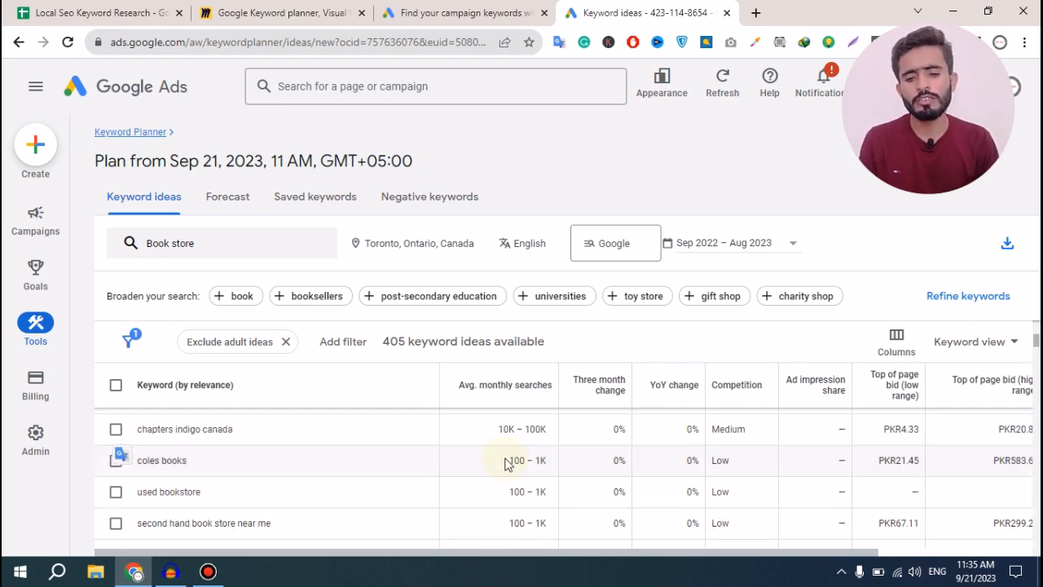
scroll(505, 465, up, 5)
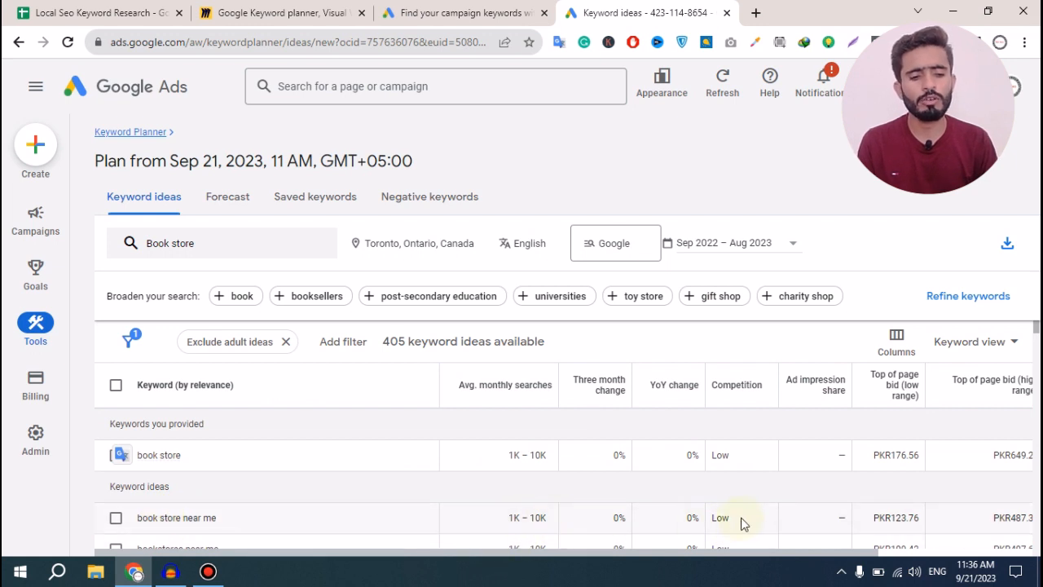
- Examine the low-range and high-range top of page bids of "book store near me"
drag(746, 553, 883, 555)
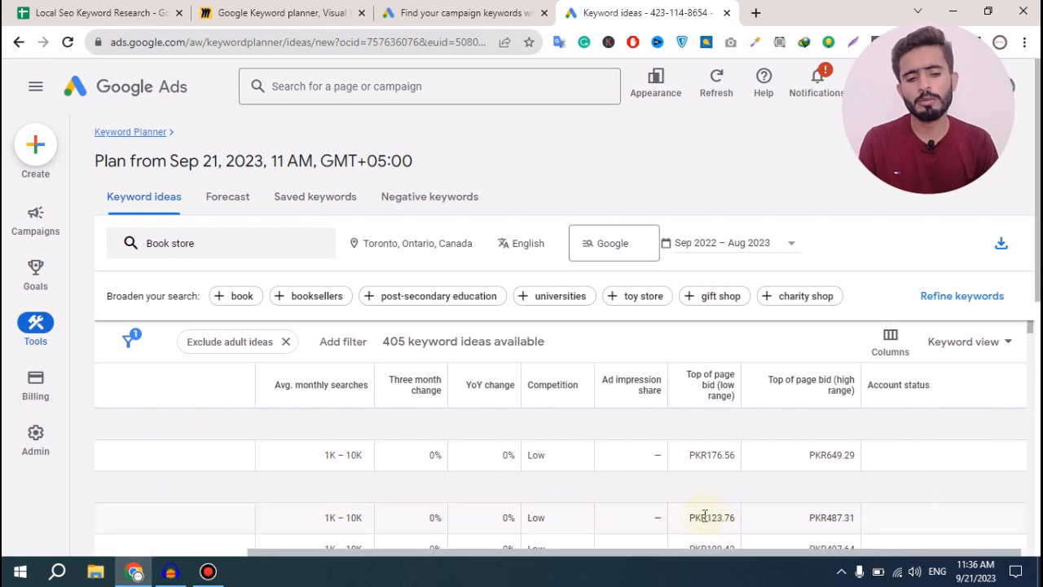
drag(693, 518, 742, 521)
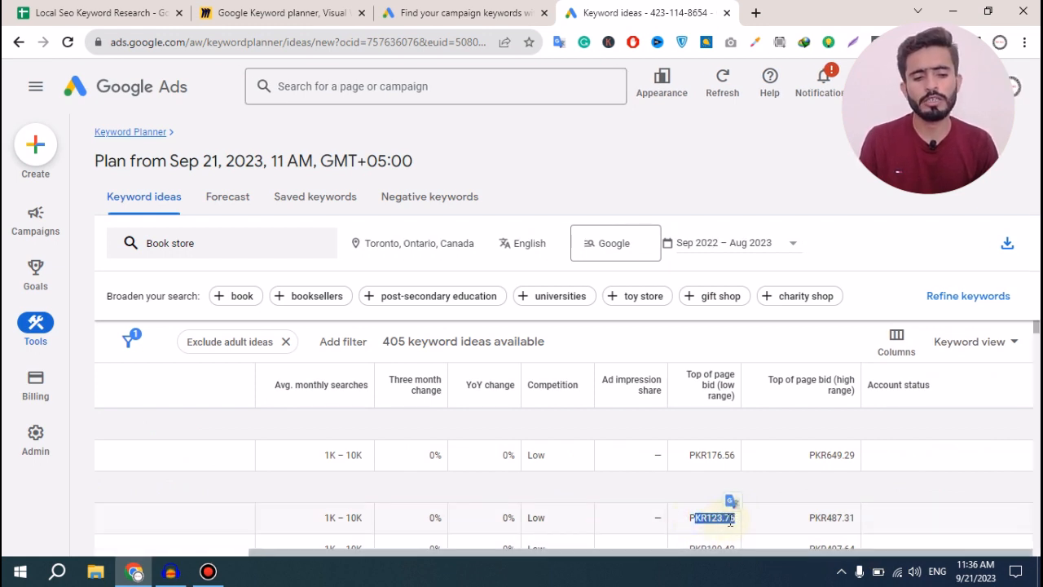
click(686, 517)
drag(805, 521, 848, 515)
click(894, 521)
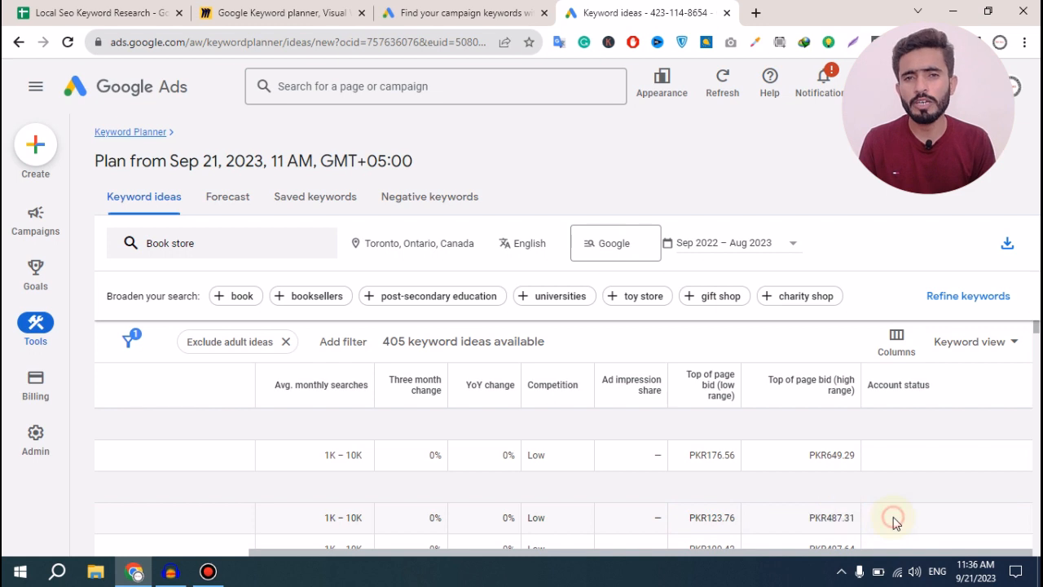
drag(671, 551, 423, 559)
scroll(419, 489, down, 3)
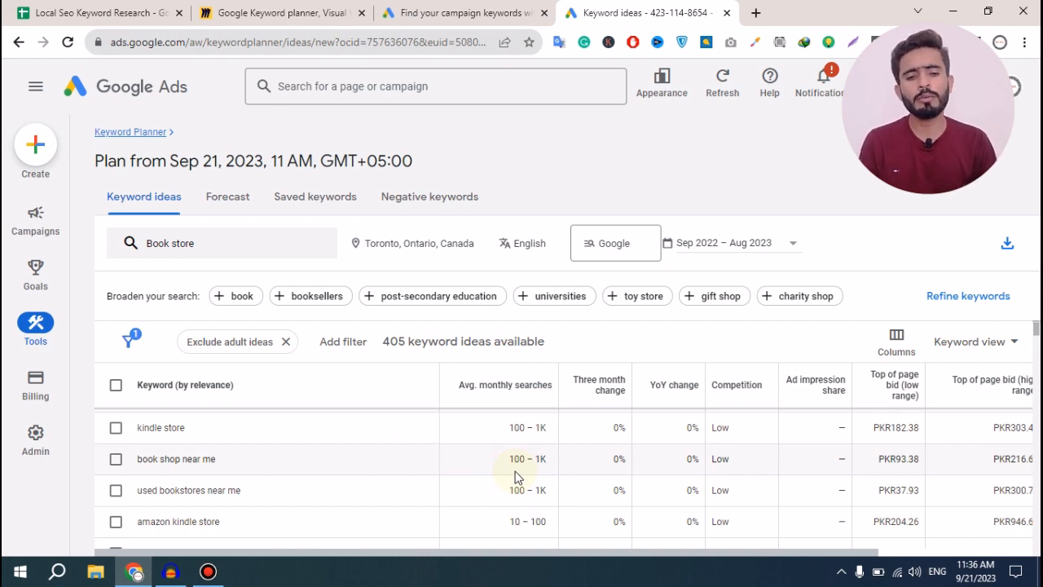
- Remove the duplicate keywords from column B of the Google Kw Planner sheet and look through the cleaned list
key(ctrl+1)
scroll(569, 341, up, 5)
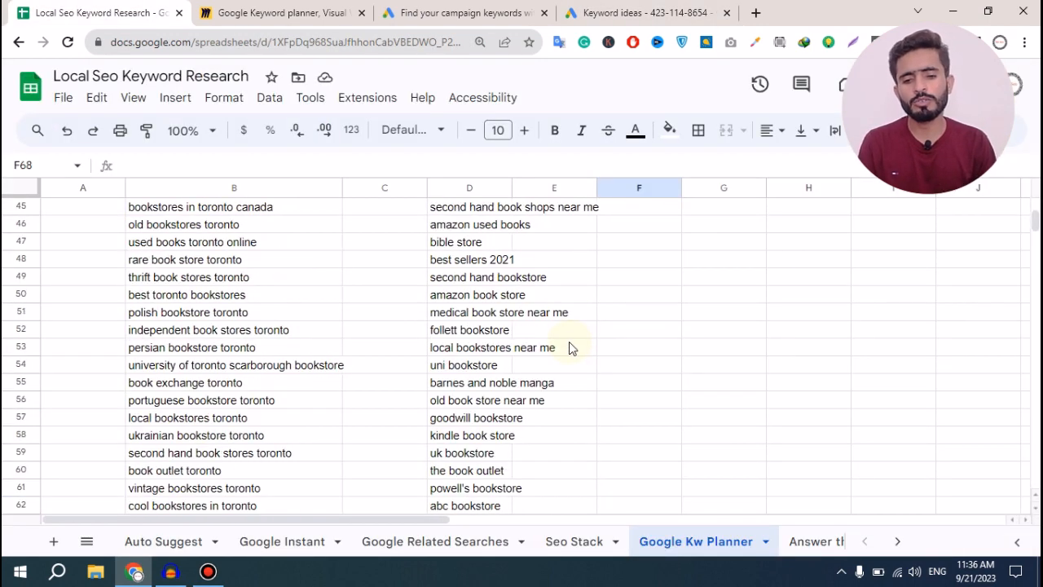
scroll(569, 341, up, 15)
click(224, 186)
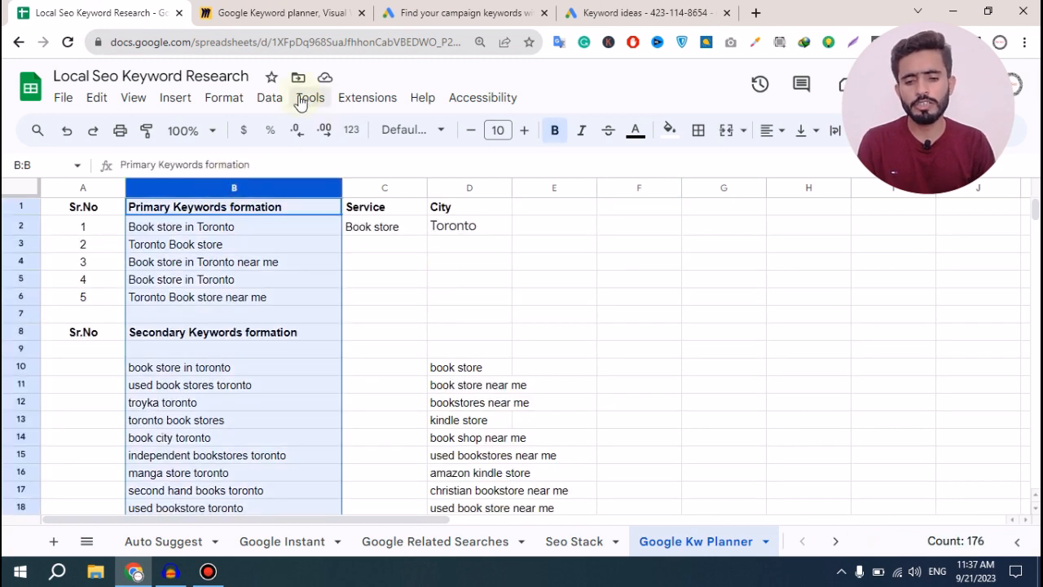
click(271, 98)
mouse_move(505, 476)
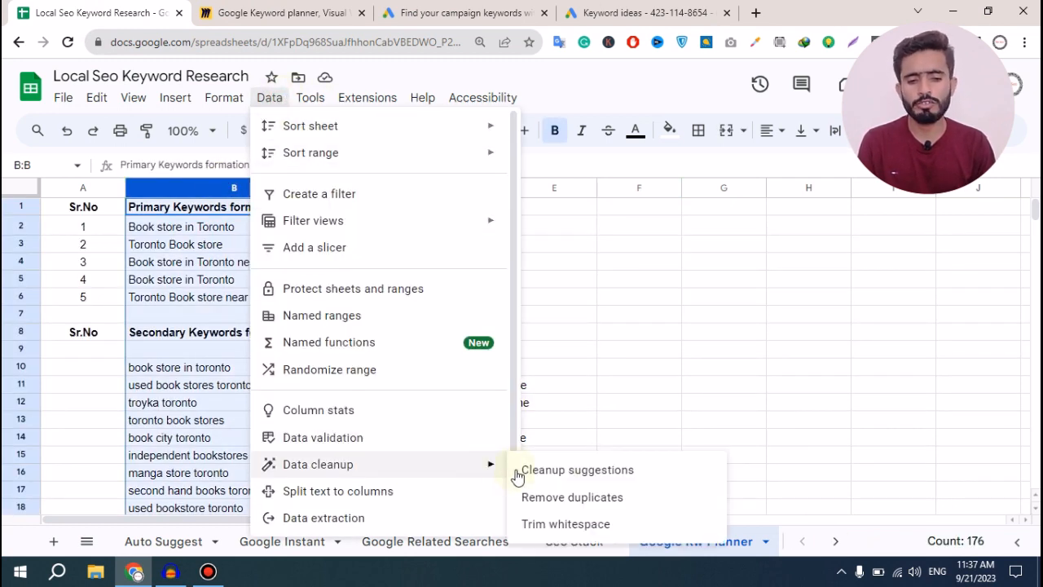
click(588, 496)
click(585, 426)
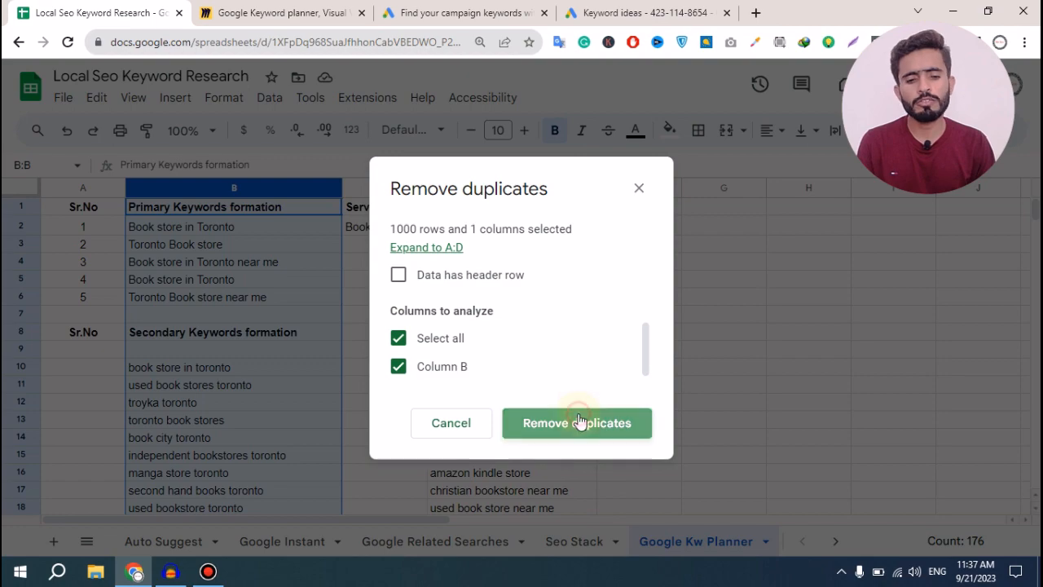
click(716, 359)
click(639, 350)
scroll(293, 382, down, 8)
scroll(292, 354, down, 17)
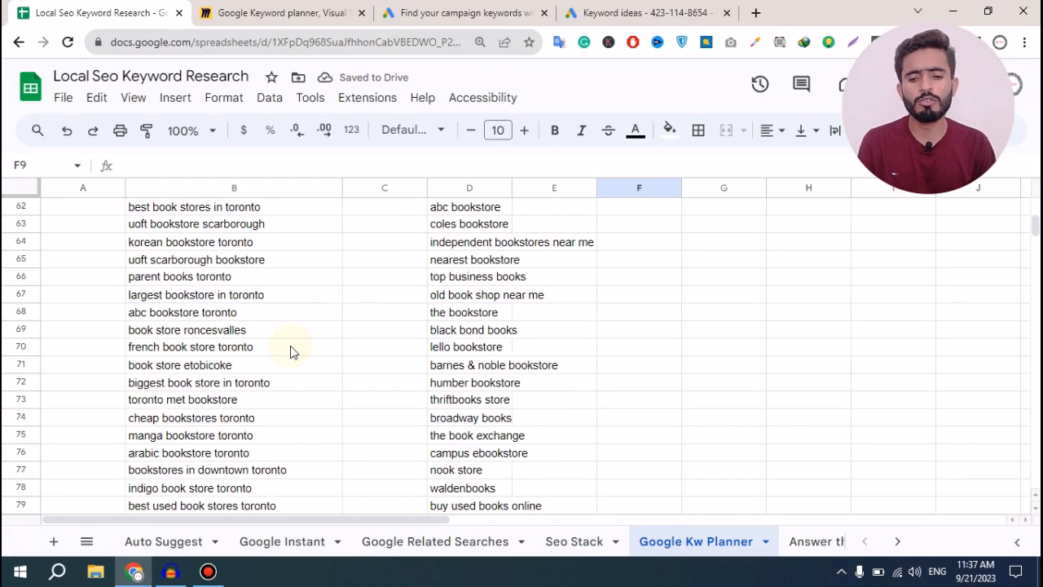